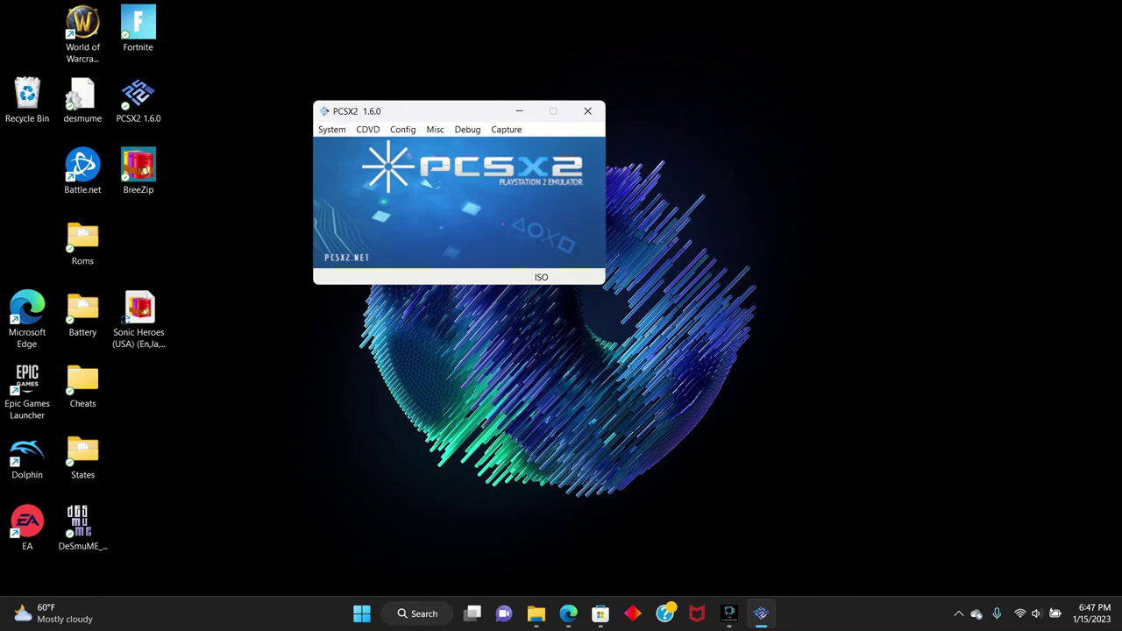
From the ISO Selector's Browse dialog, drag Sonic Heroes from the desktop into Documents and open it as the disc
{"action": "left_click", "coordinate": [368, 128]}
{"action": "mouse_move", "coordinate": [408, 145]}
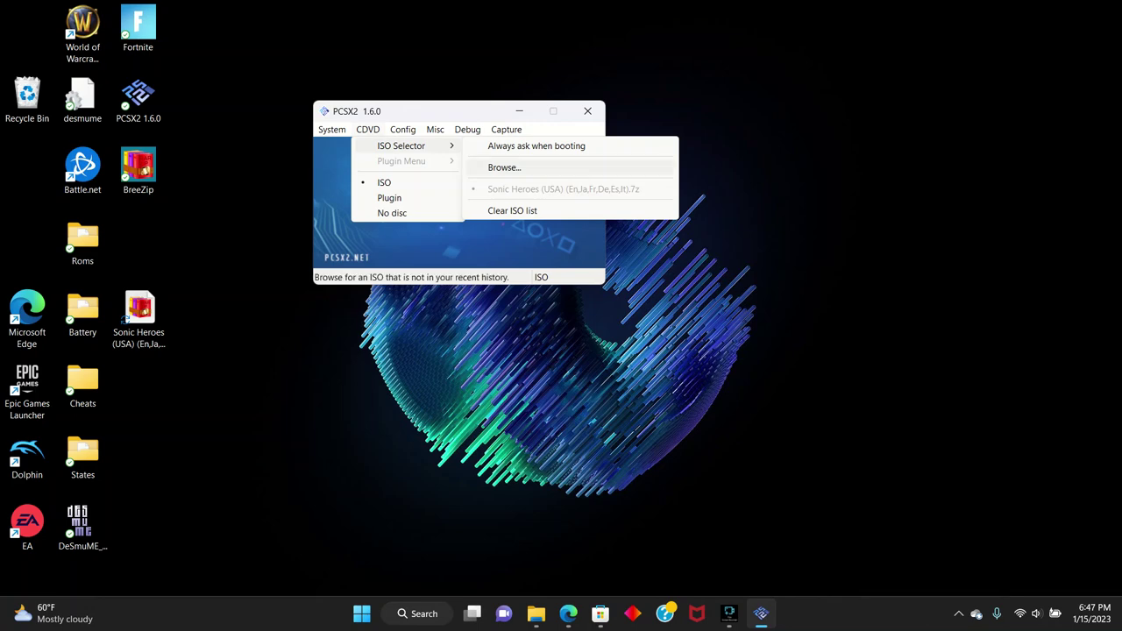
{"action": "left_click", "coordinate": [504, 167]}
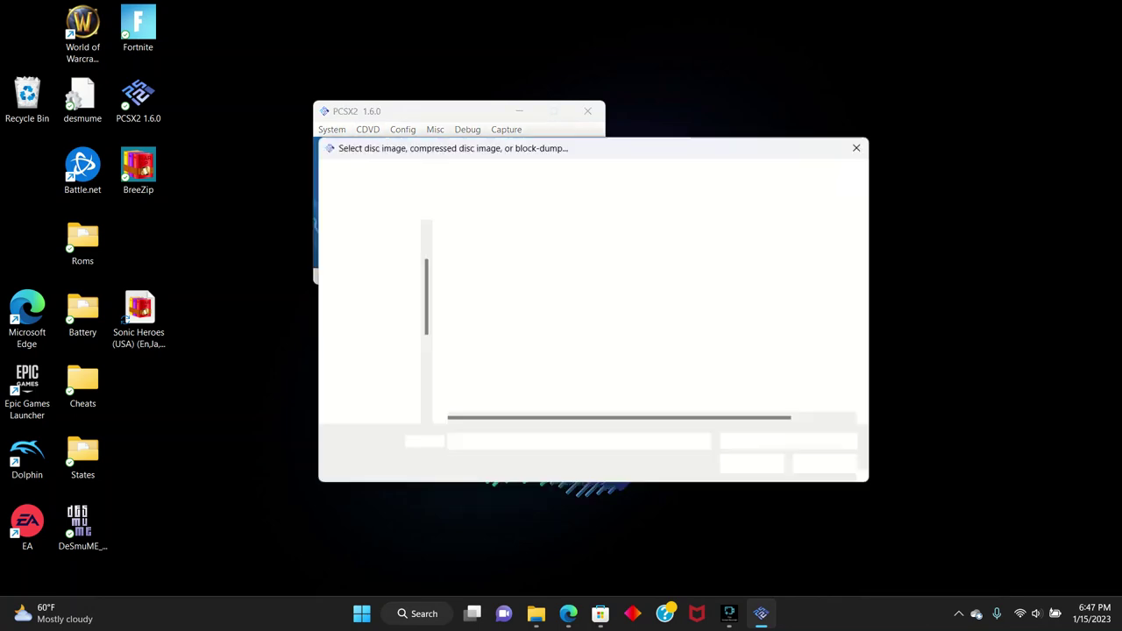
{"action": "left_click_drag", "start_coordinate": [139, 315], "coordinate": [531, 370]}
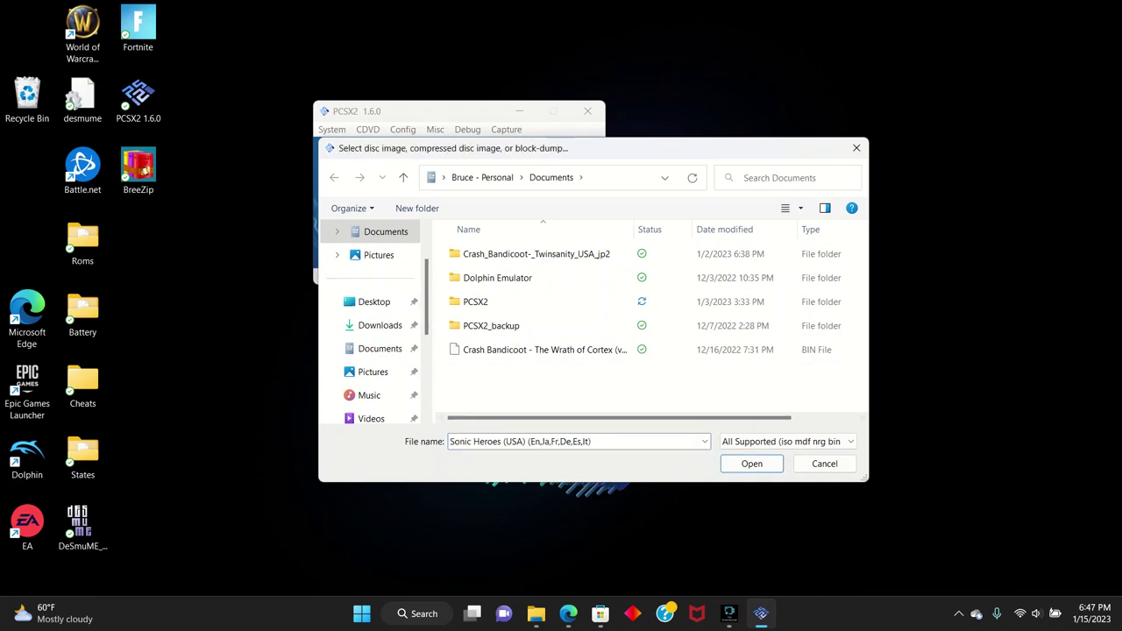
{"action": "key", "text": "Return"}
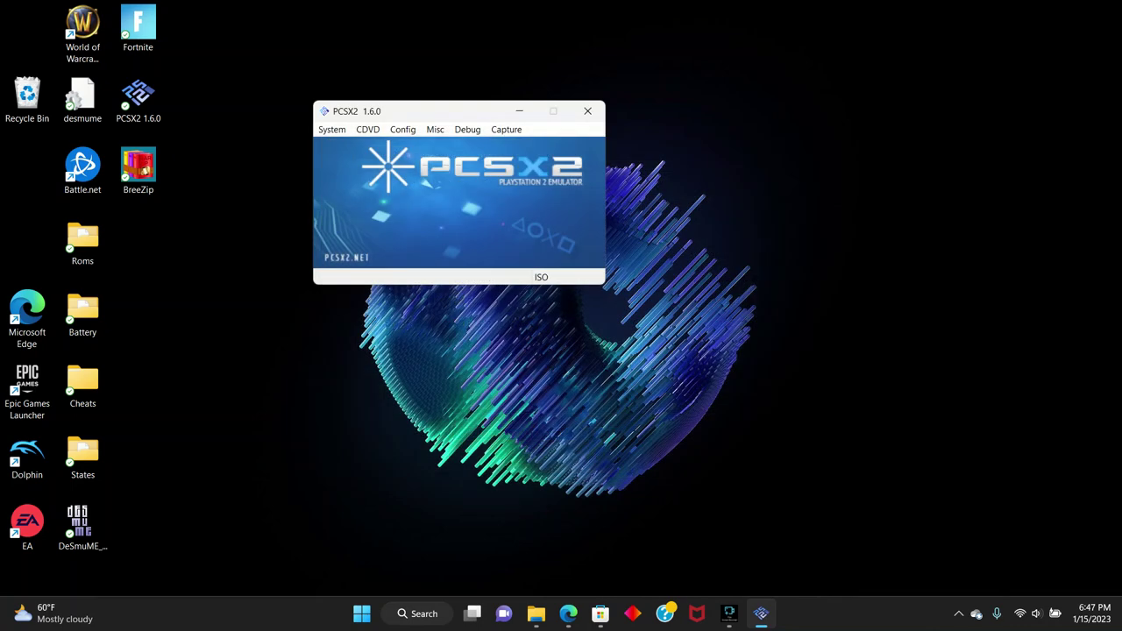
{"action": "key", "text": "alt+s"}
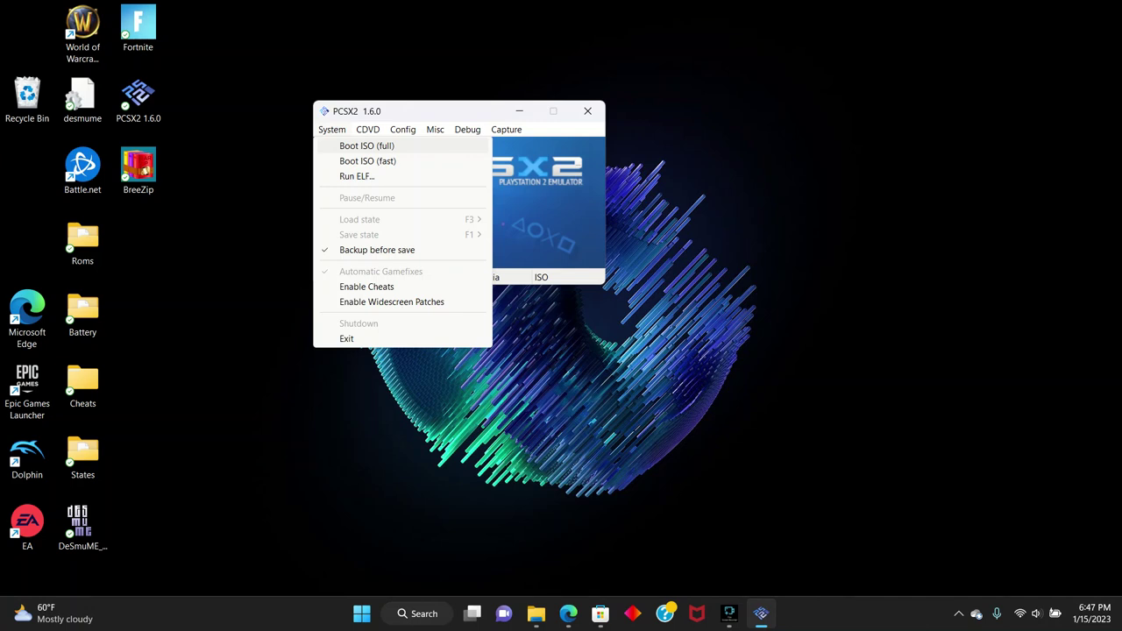
Attempt a full boot of the Sonic Heroes image, dismiss the File not found error, and close PCSX2
{"action": "key", "text": "Return"}
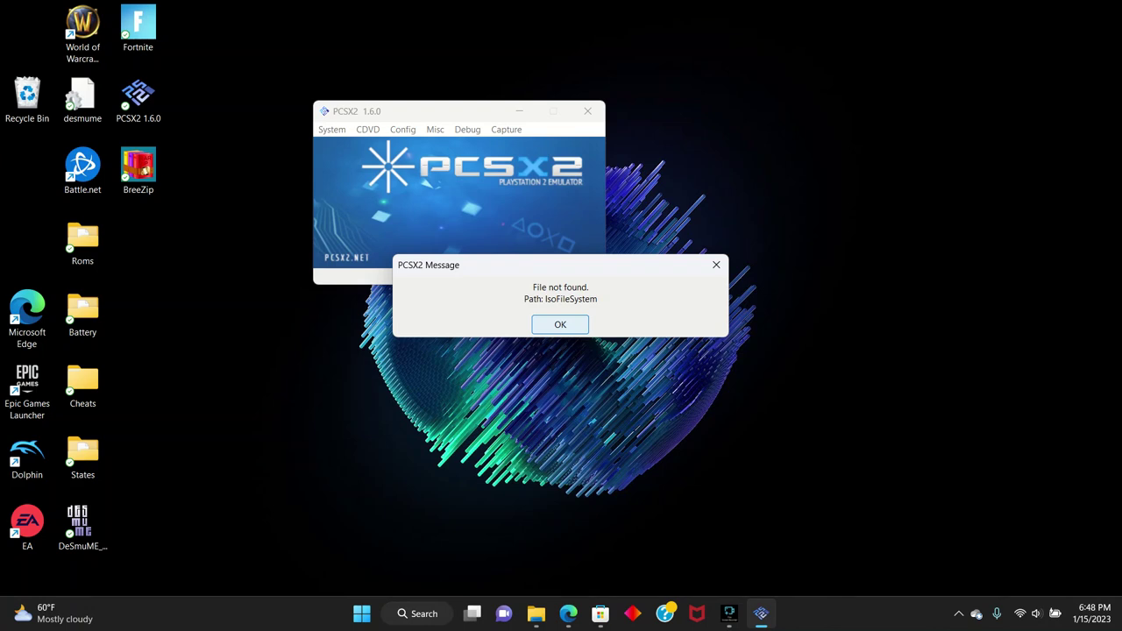
{"action": "key", "text": "Return"}
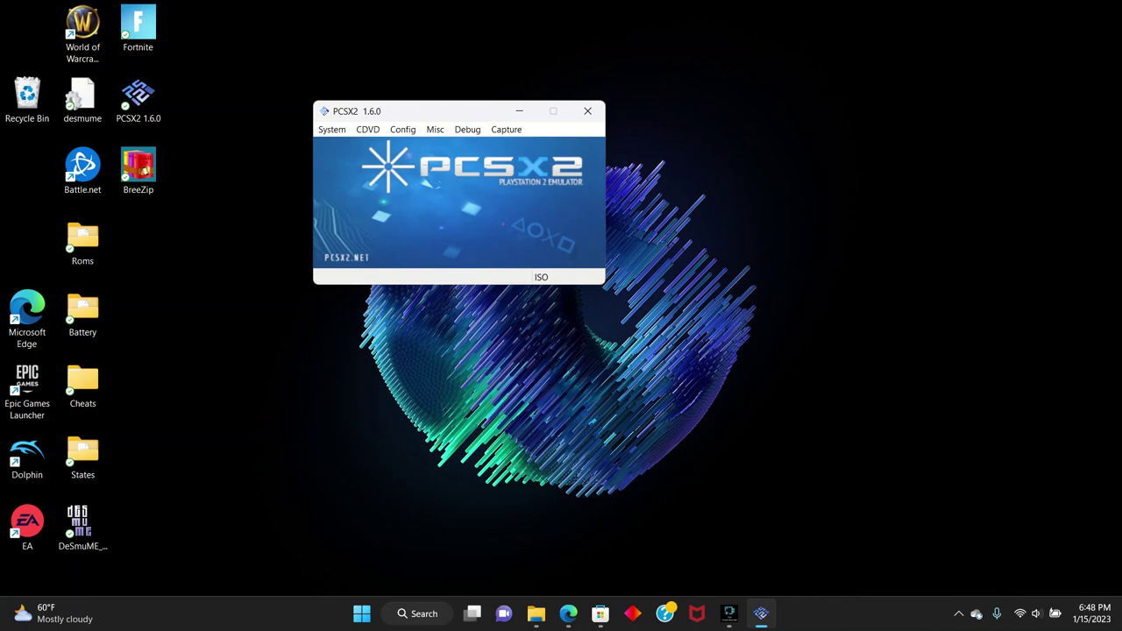
{"action": "left_click", "coordinate": [587, 110]}
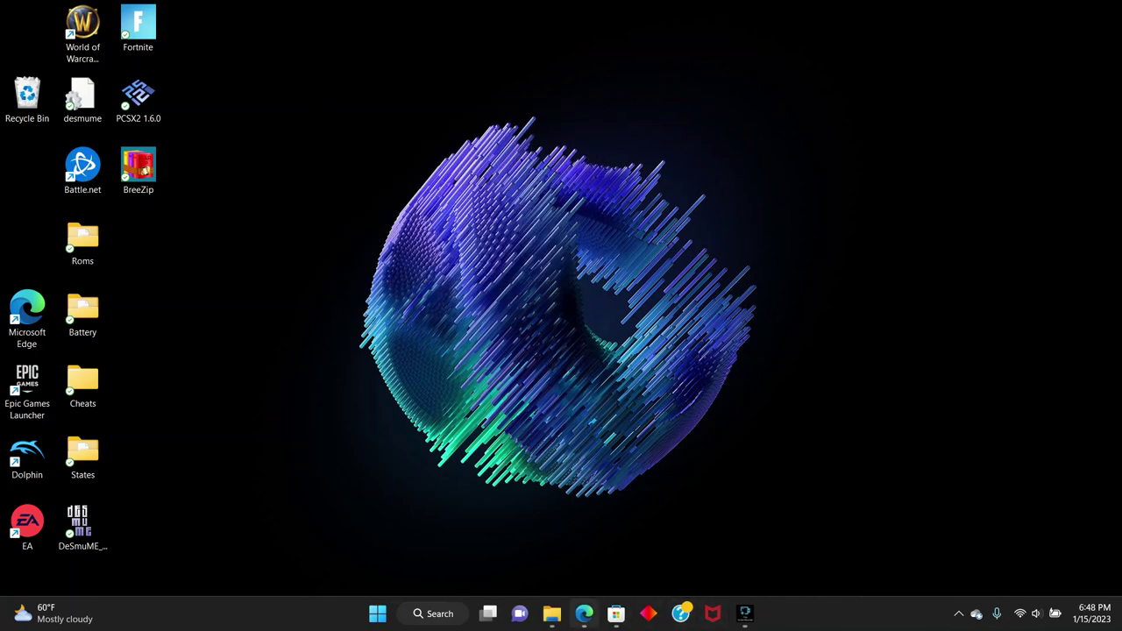
Close both 2023-01-15 folder windows and bring the Documents window to the front
{"action": "mouse_move", "coordinate": [551, 613]}
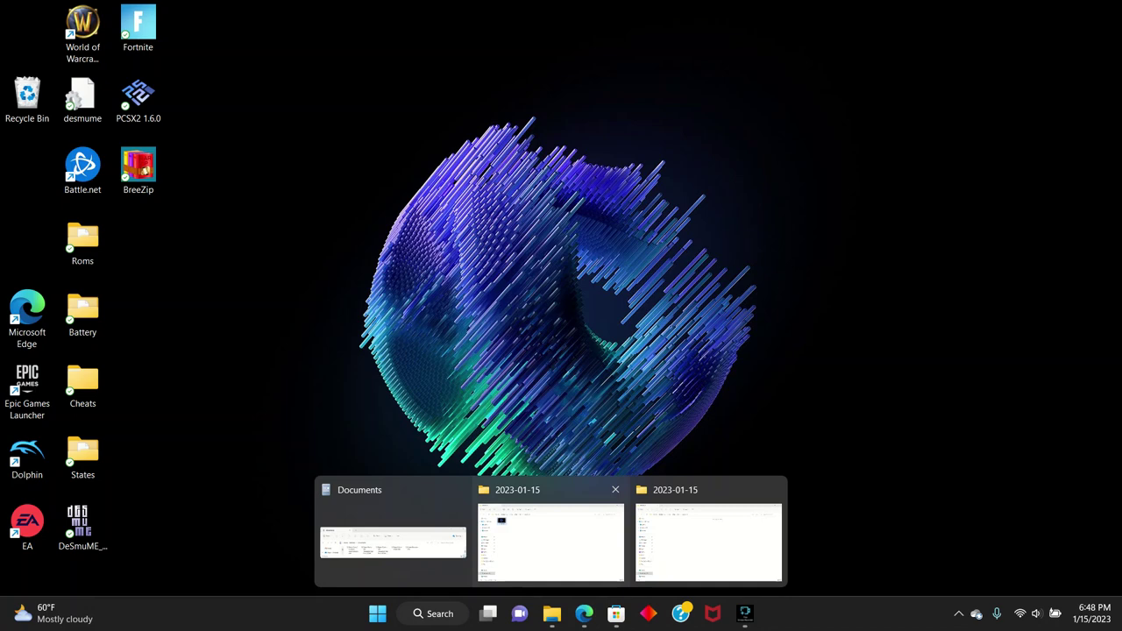
{"action": "left_click", "coordinate": [616, 489]}
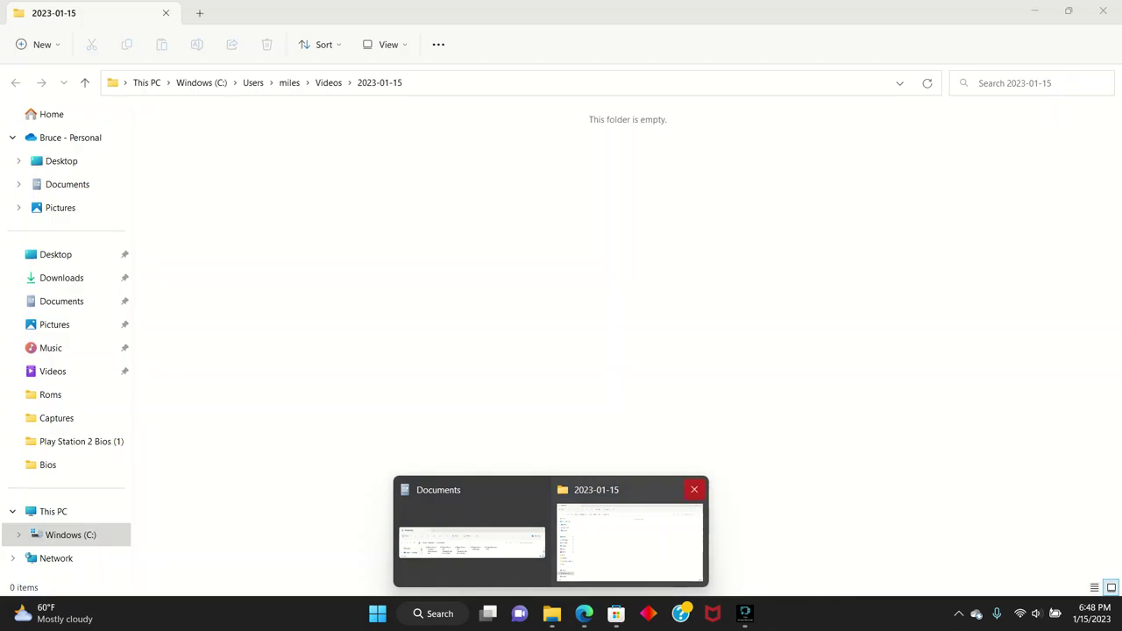
{"action": "left_click", "coordinate": [694, 489]}
{"action": "left_click", "coordinate": [544, 552]}
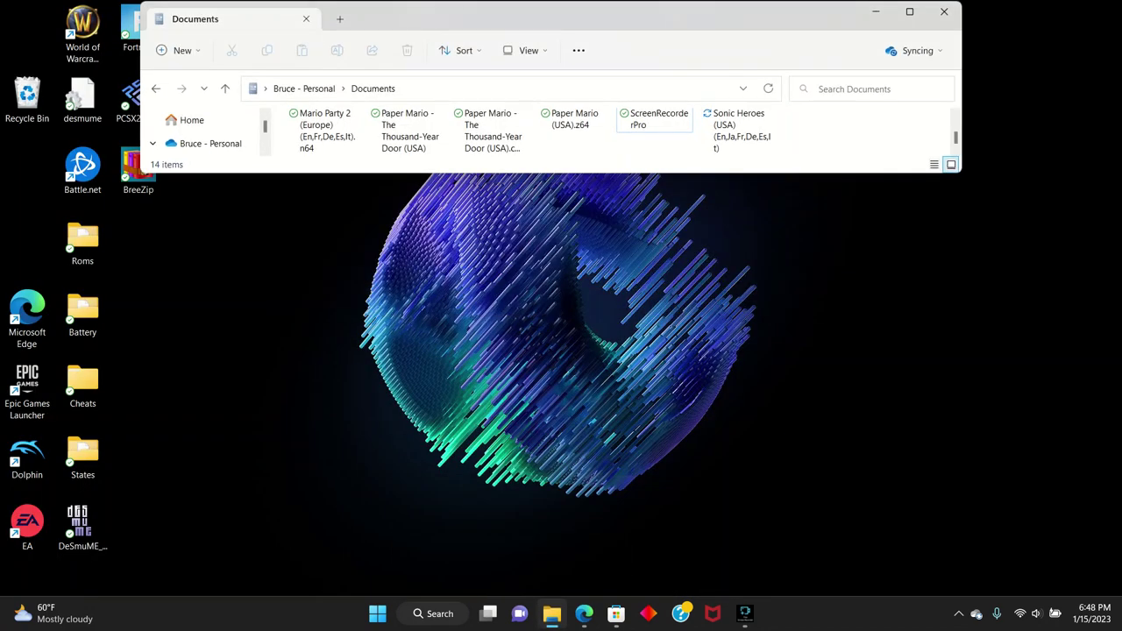
{"action": "left_click", "coordinate": [909, 12]}
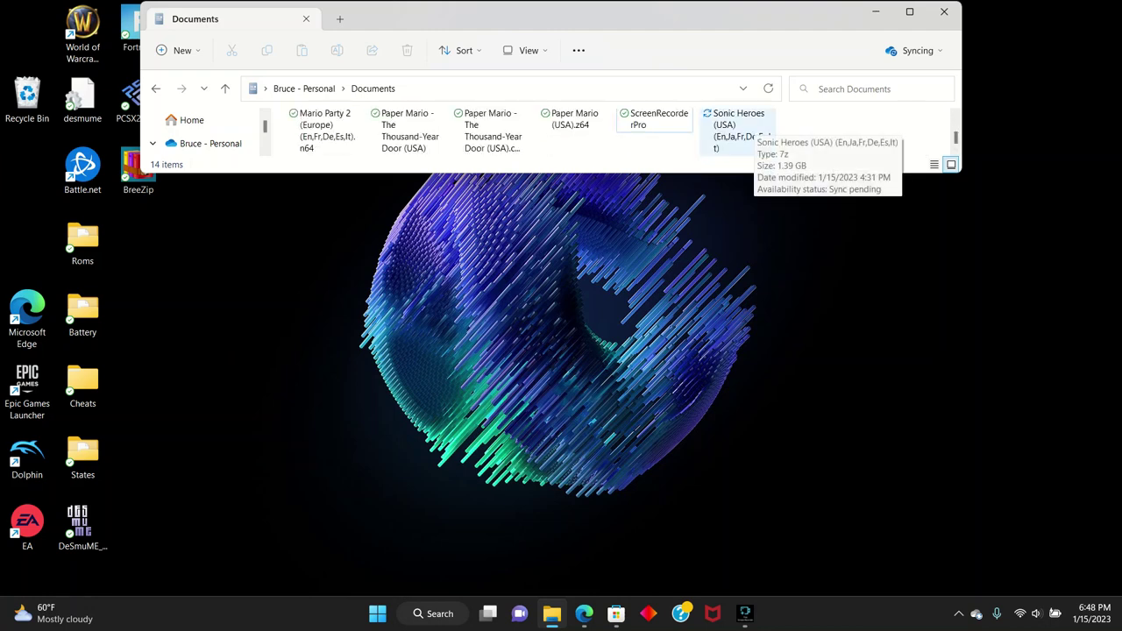
Drag the Sonic Heroes archive from Documents onto the desktop and choose Copy here
{"action": "left_click_drag", "start_coordinate": [739, 132], "coordinate": [215, 311]}
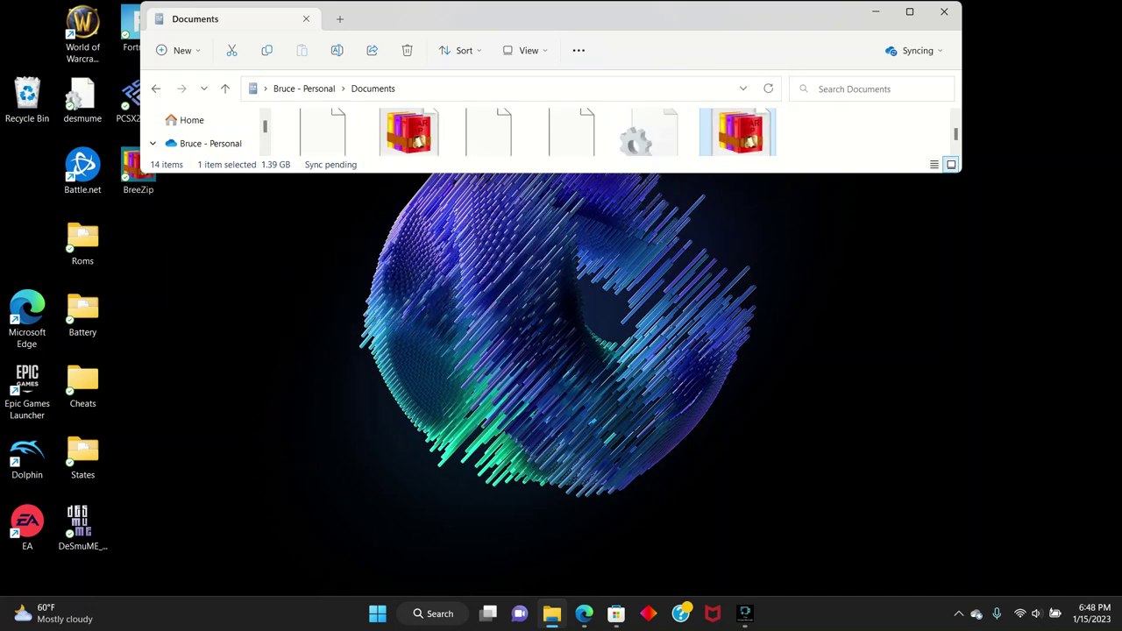
{"action": "left_click_drag", "start_coordinate": [739, 140], "coordinate": [163, 293]}
{"action": "scroll", "coordinate": [544, 131], "scroll_direction": "down", "scroll_amount": 1}
{"action": "left_click_drag", "start_coordinate": [738, 131], "coordinate": [303, 304]}
{"action": "left_click", "coordinate": [308, 311]}
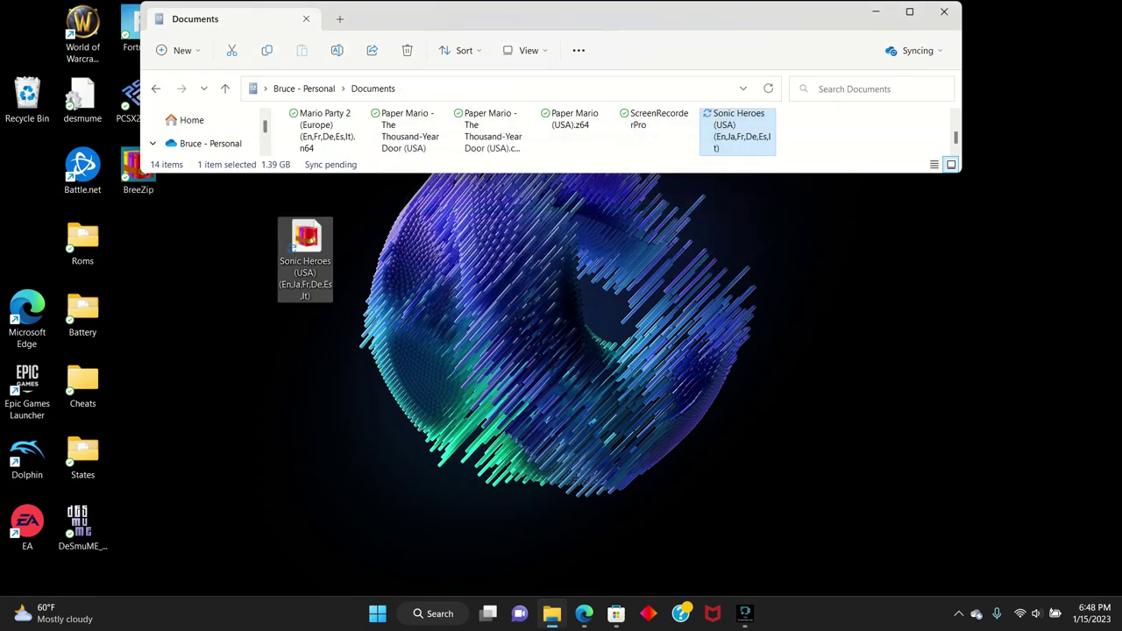
Minimize the Documents window and line up the Sonic Heroes desktop icon beside Roms
{"action": "left_click_drag", "start_coordinate": [306, 237], "coordinate": [189, 246]}
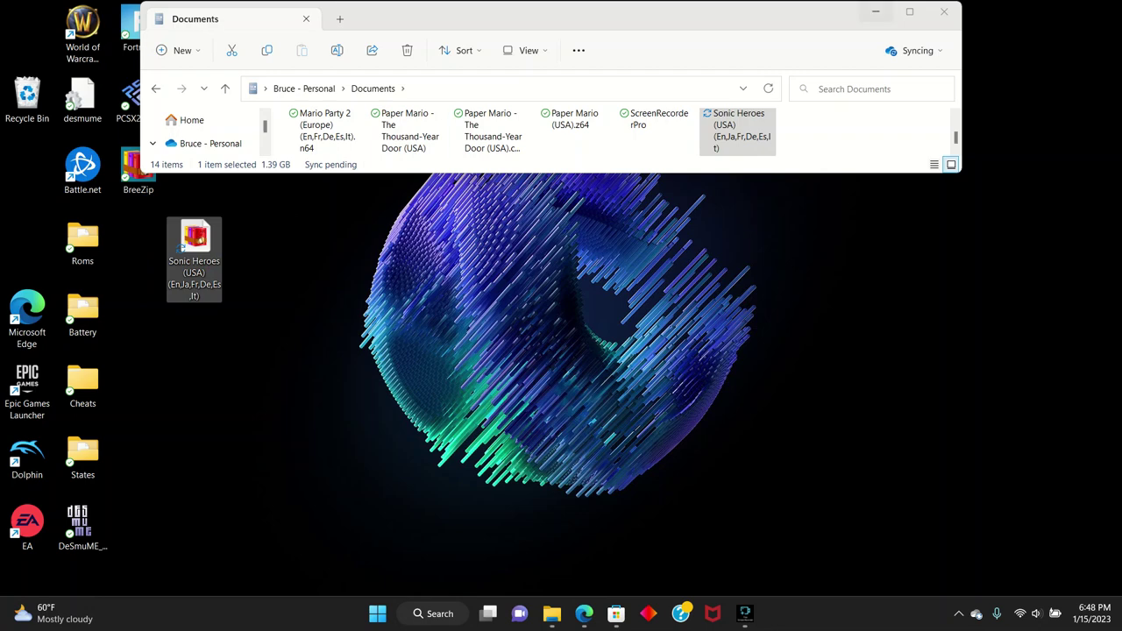
{"action": "left_click", "coordinate": [551, 613]}
{"action": "left_click", "coordinate": [551, 614]}
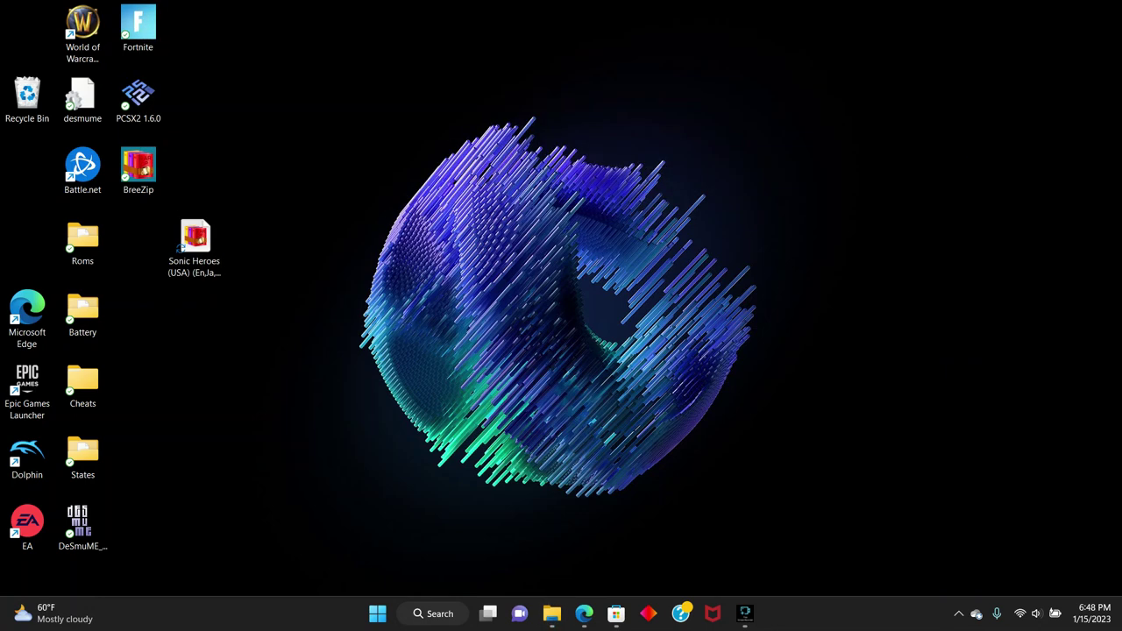
{"action": "left_click_drag", "start_coordinate": [194, 238], "coordinate": [139, 244]}
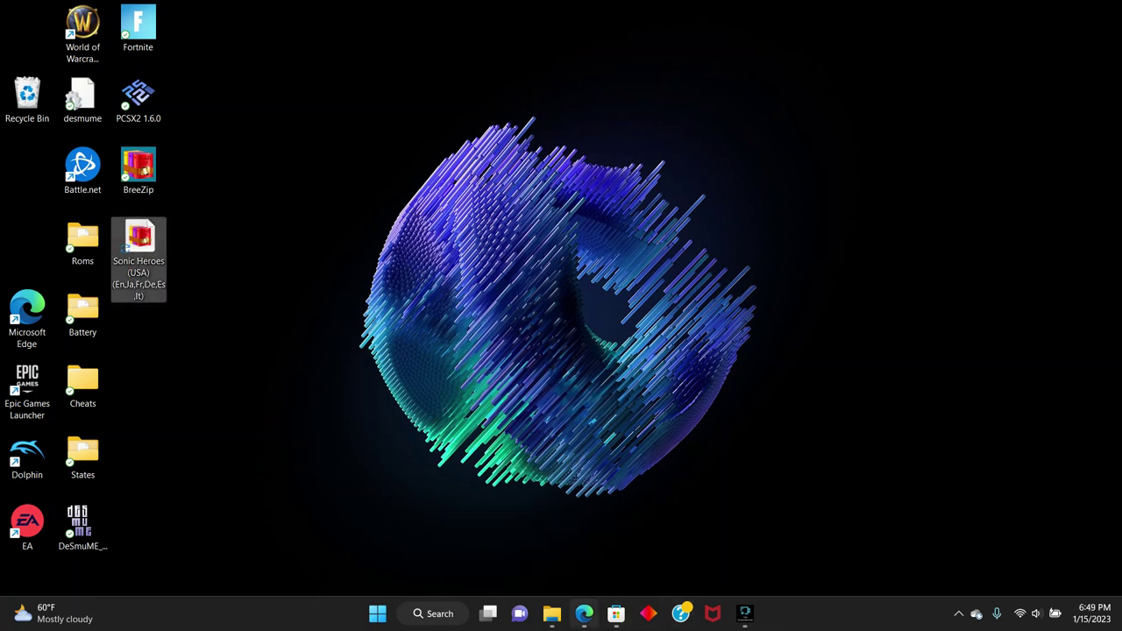
{"action": "left_click", "coordinate": [584, 613]}
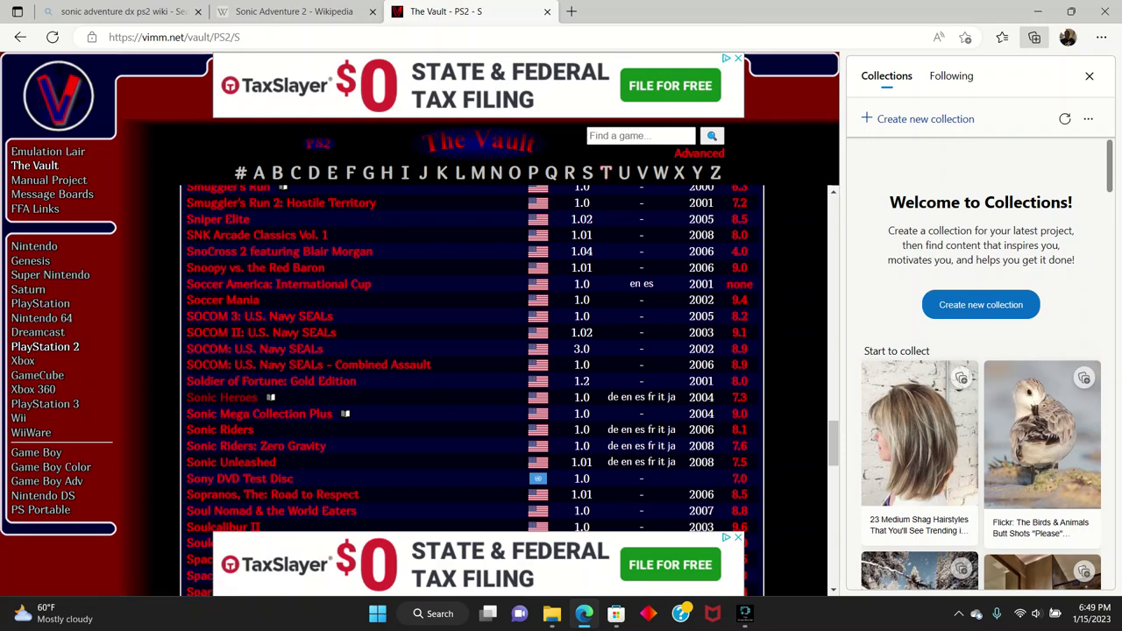
{"action": "left_click", "coordinate": [1037, 11]}
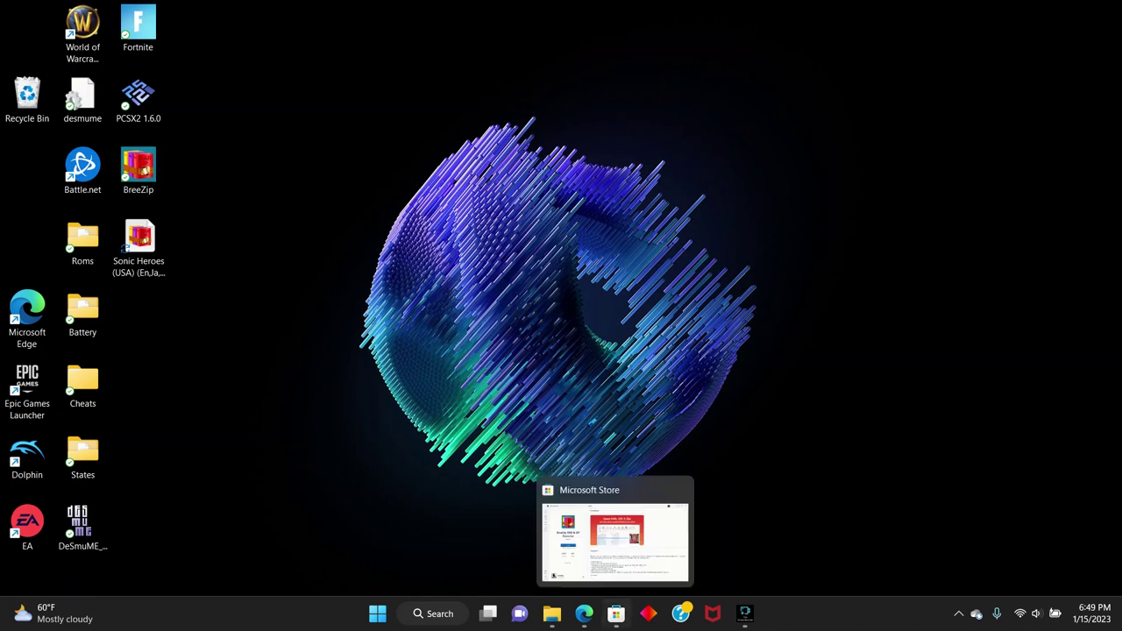
{"action": "left_click", "coordinate": [616, 613]}
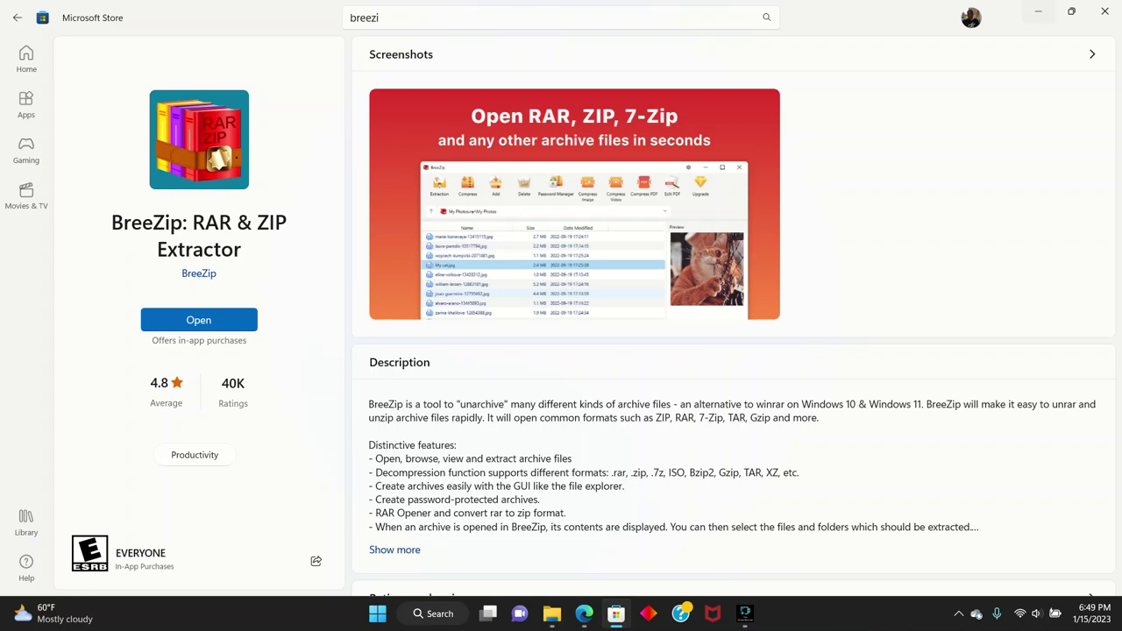
{"action": "left_click", "coordinate": [1038, 13]}
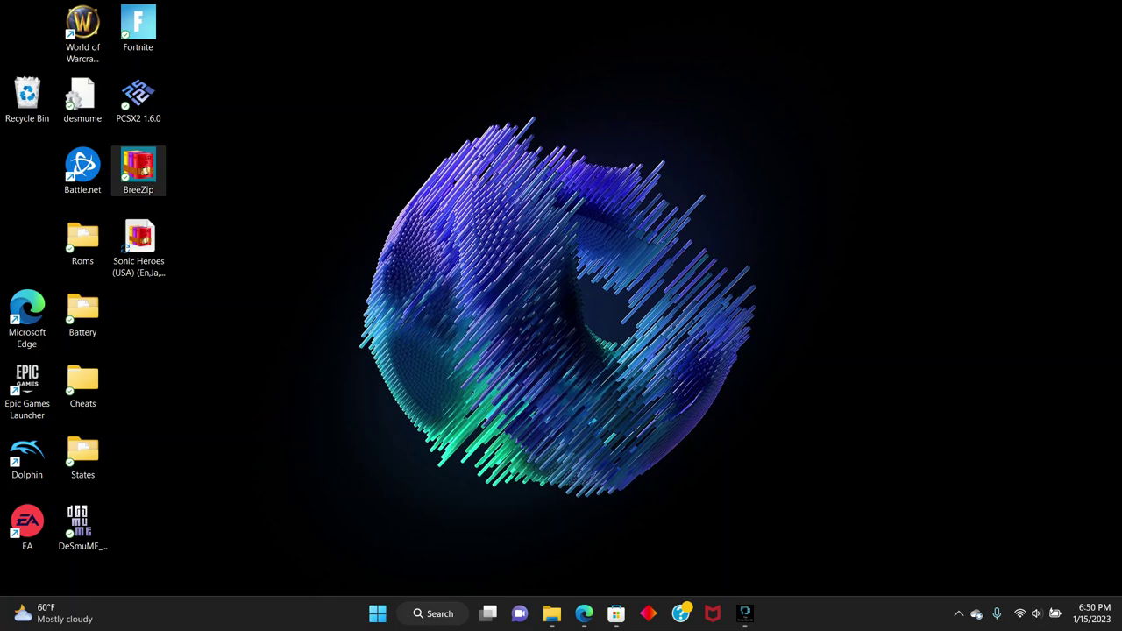
Launch BreeZip and open Sonic Heroes (USA) (En,Ja,Fr,De,Es,It).7z from the Downloads list
{"action": "double_click", "coordinate": [137, 170]}
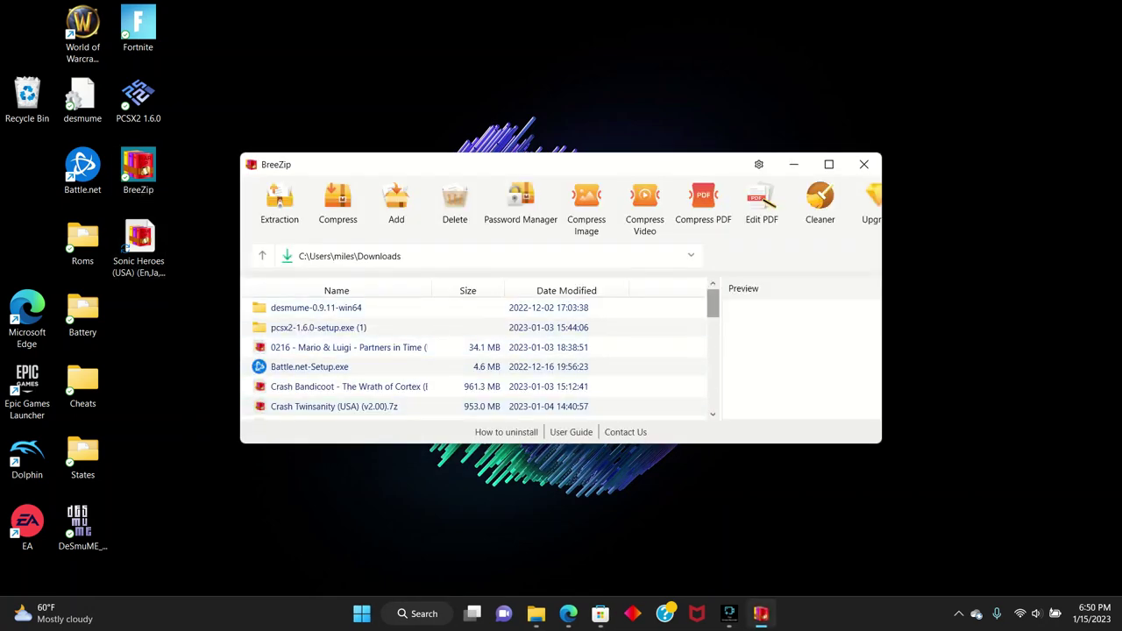
{"action": "scroll", "coordinate": [478, 359], "scroll_direction": "down", "scroll_amount": 5}
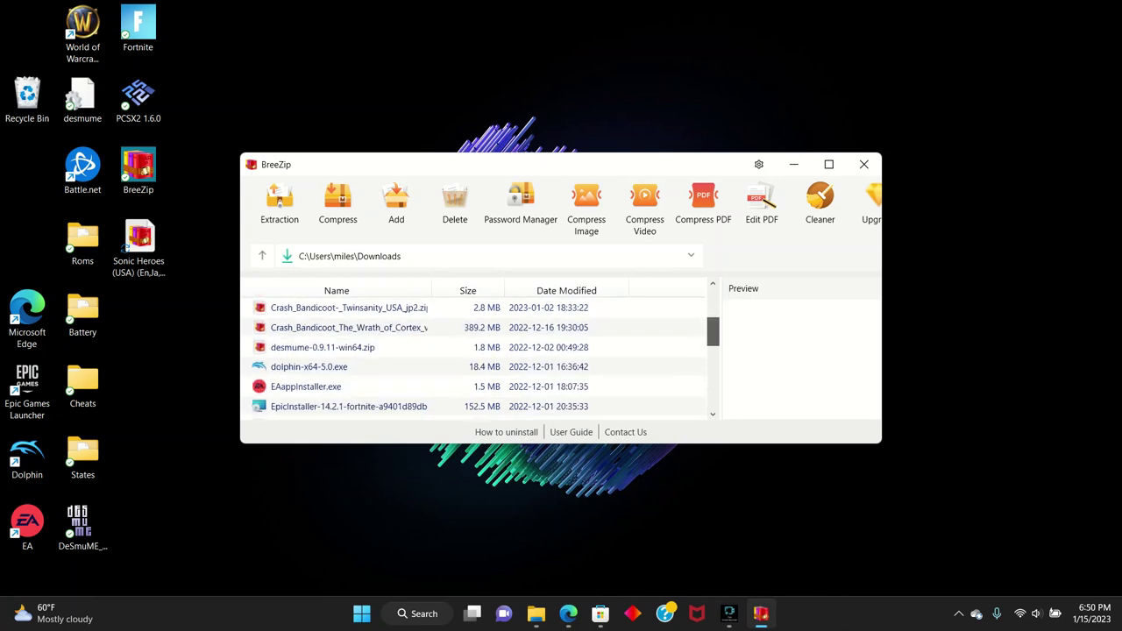
{"action": "scroll", "coordinate": [478, 360], "scroll_direction": "down", "scroll_amount": 3}
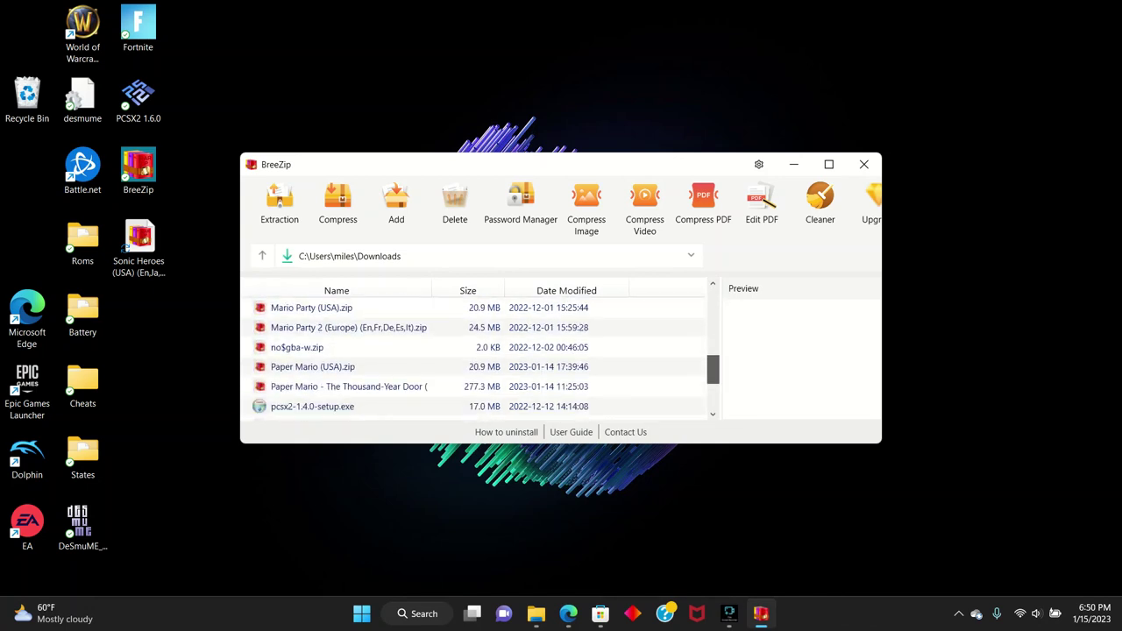
{"action": "scroll", "coordinate": [477, 359], "scroll_direction": "down", "scroll_amount": 3}
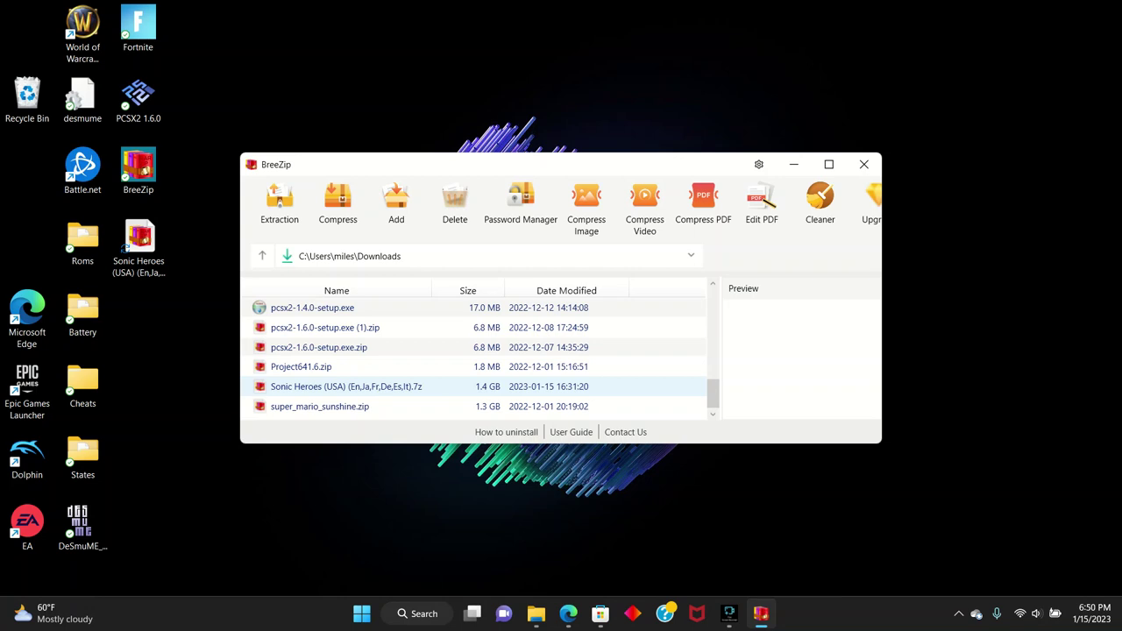
{"action": "double_click", "coordinate": [346, 386]}
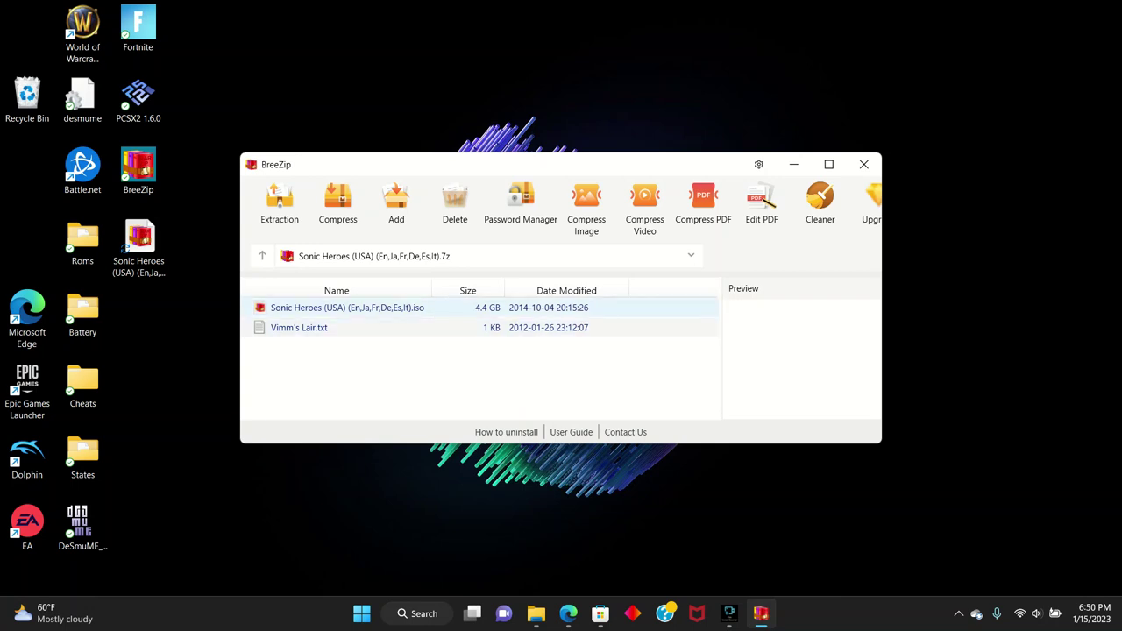
Copy the Sonic Heroes .iso from the archive list, then open and dismiss the desktop context menu
{"action": "right_click", "coordinate": [409, 309]}
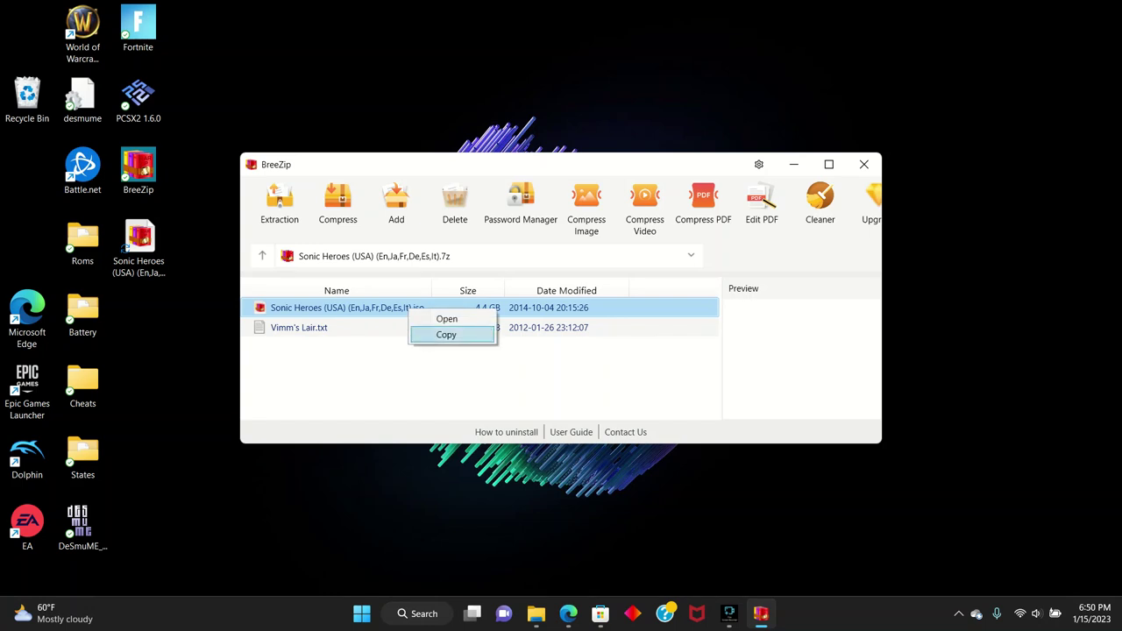
{"action": "left_click", "coordinate": [446, 334]}
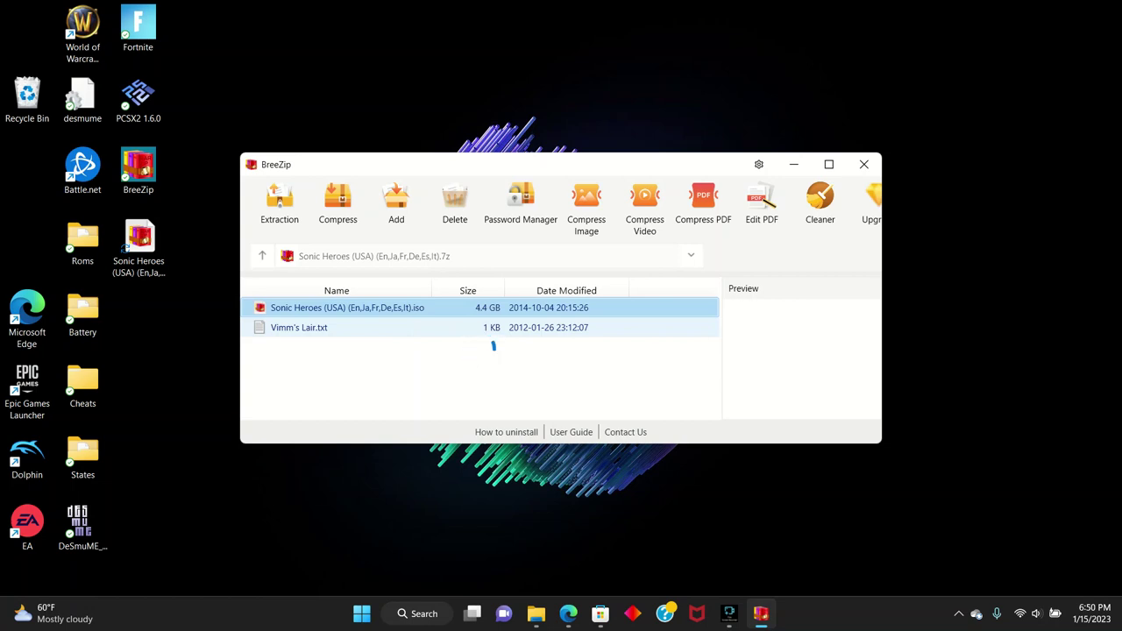
{"action": "key", "text": "shift+F10"}
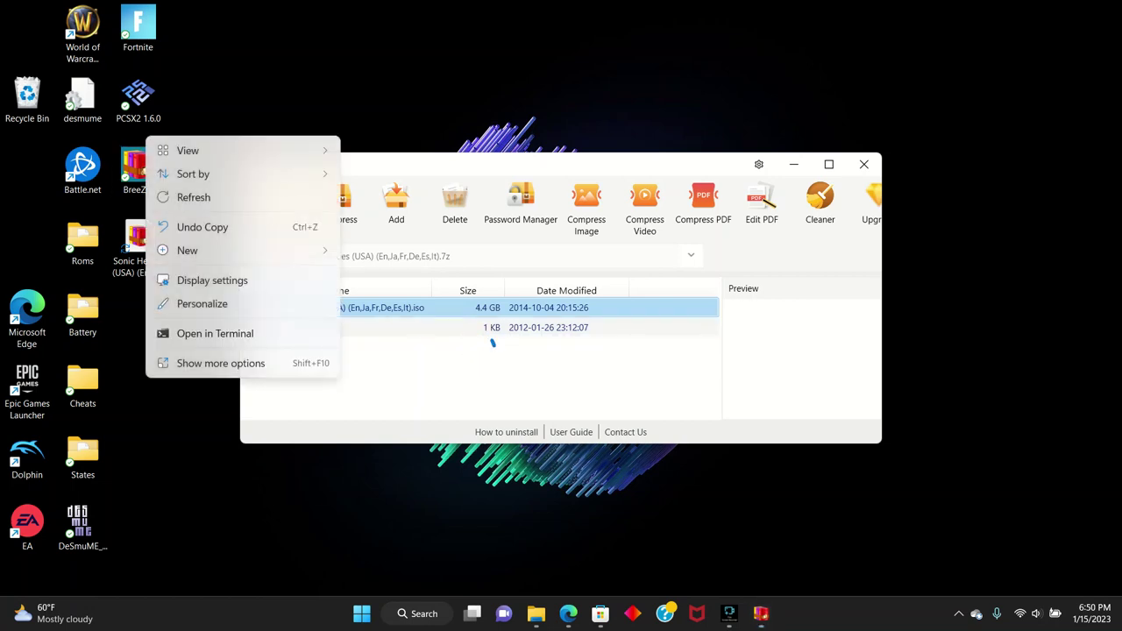
{"action": "key", "text": "Escape"}
{"action": "key", "text": "shift+F10"}
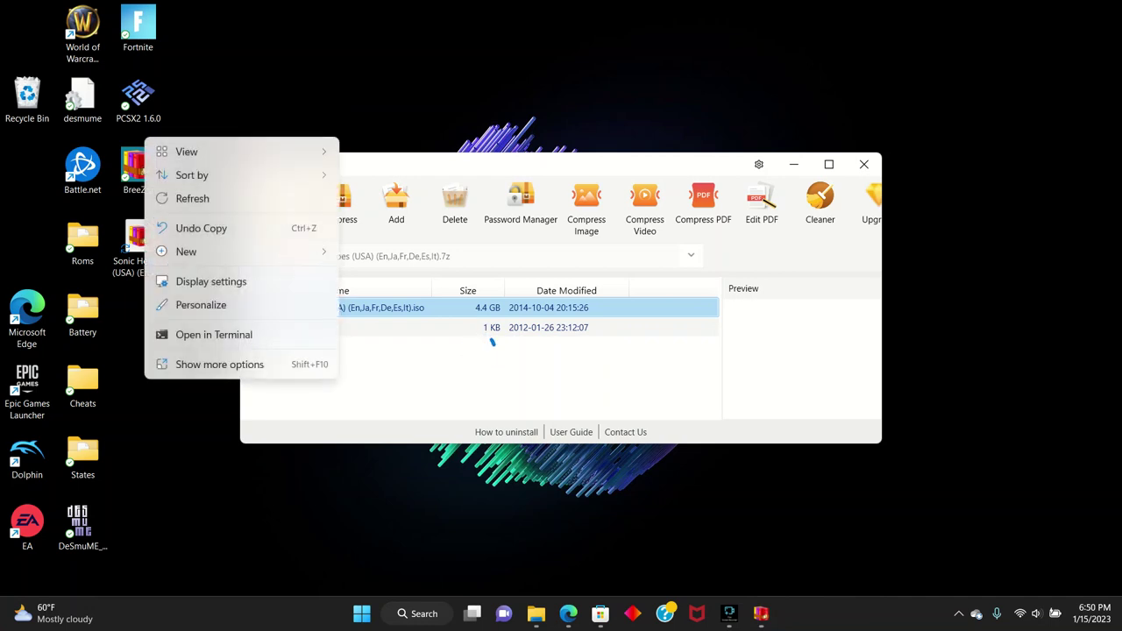
{"action": "key", "text": "Escape"}
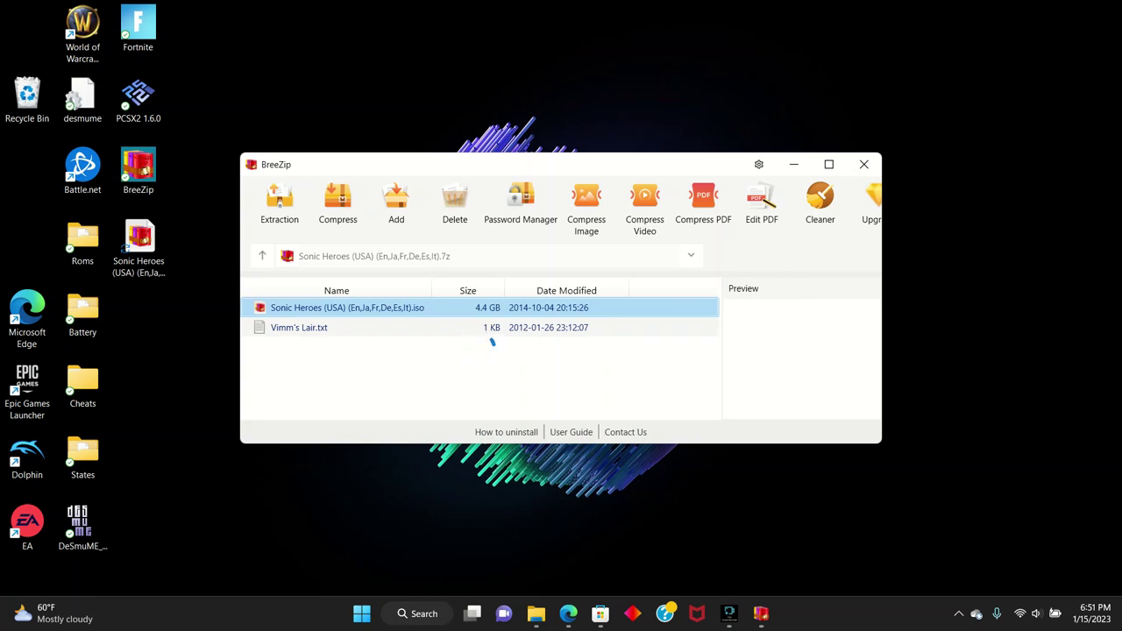
Paste the copied Sonic Heroes .iso onto the desktop, then close BreeZip
{"action": "right_click", "coordinate": [125, 149]}
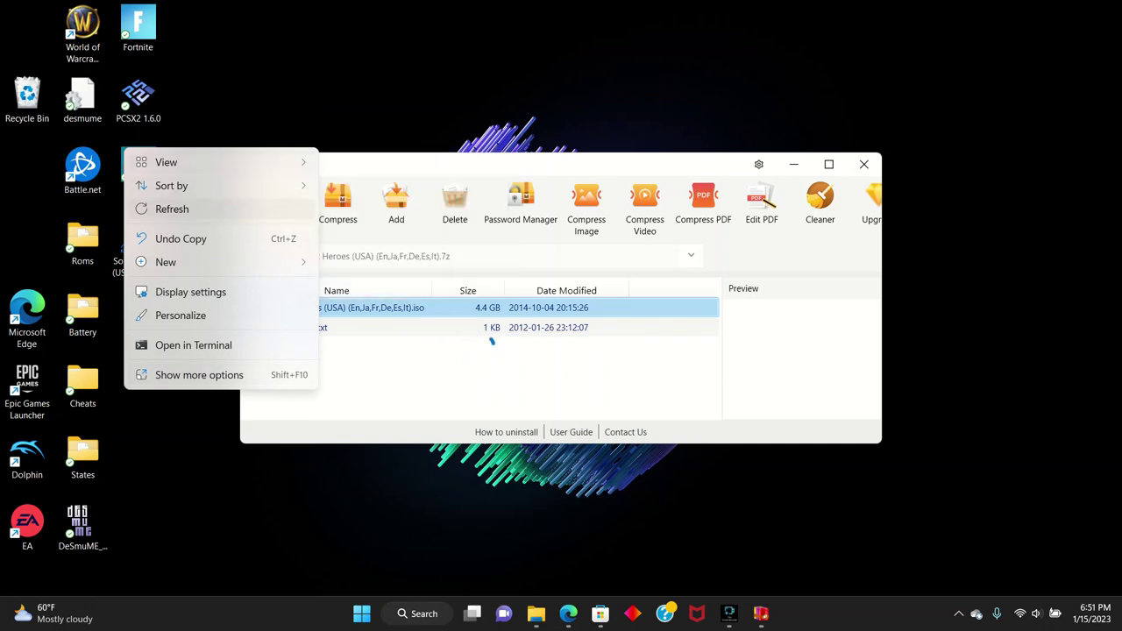
{"action": "mouse_move", "coordinate": [219, 186]}
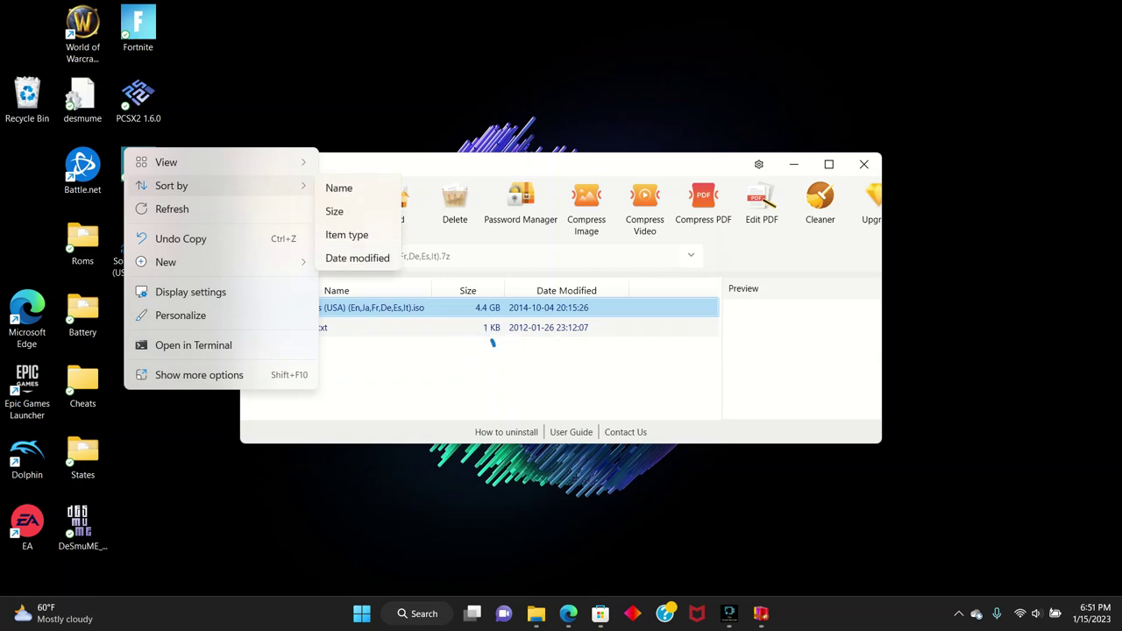
{"action": "key", "text": "Escape"}
{"action": "key", "text": "Escape"}
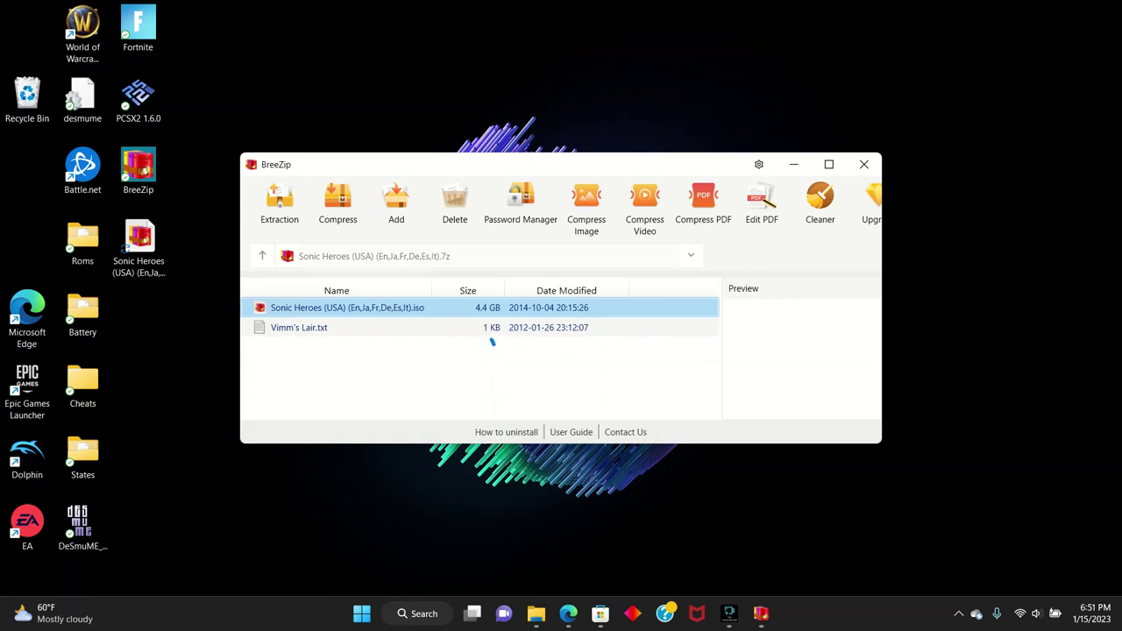
{"action": "right_click", "coordinate": [133, 134]}
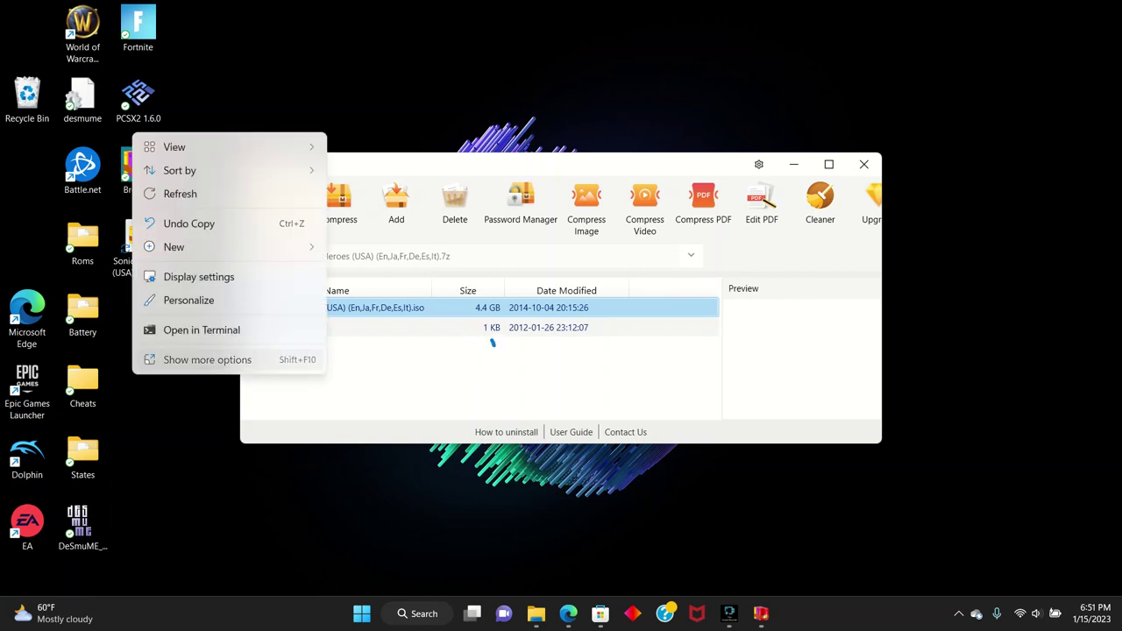
{"action": "left_click", "coordinate": [173, 360]}
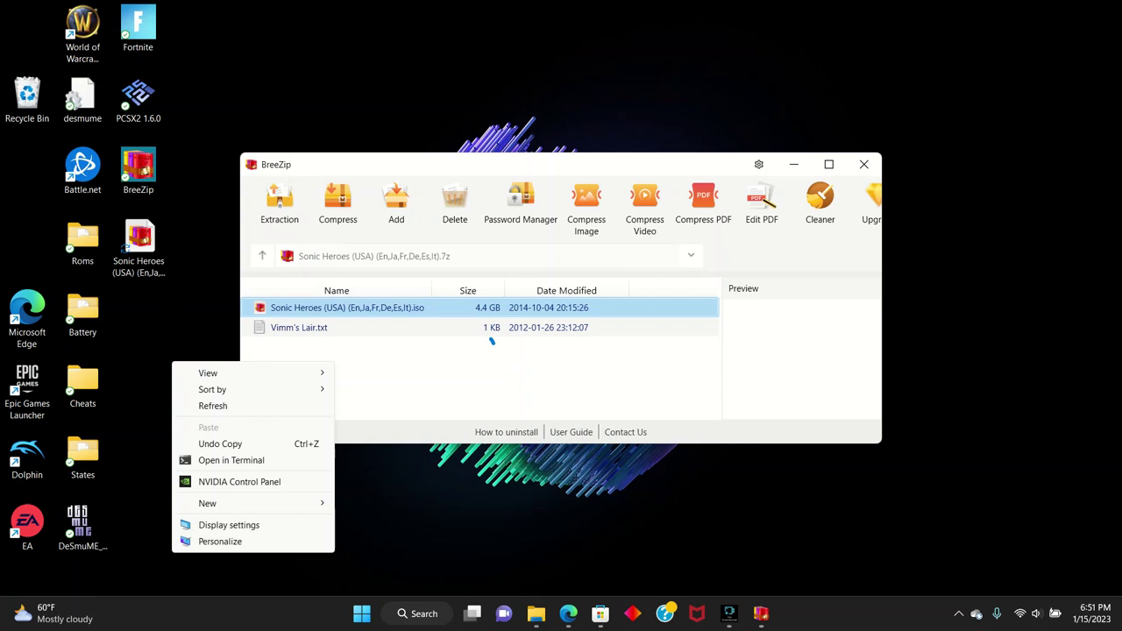
{"action": "left_click", "coordinate": [469, 337]}
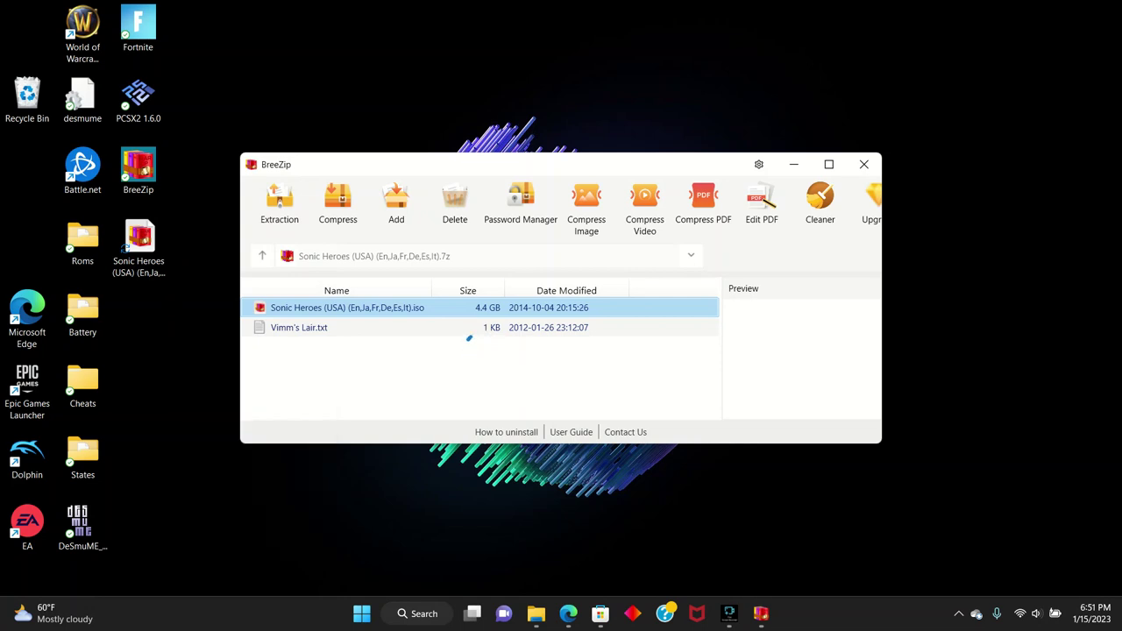
{"action": "right_click", "coordinate": [146, 72]}
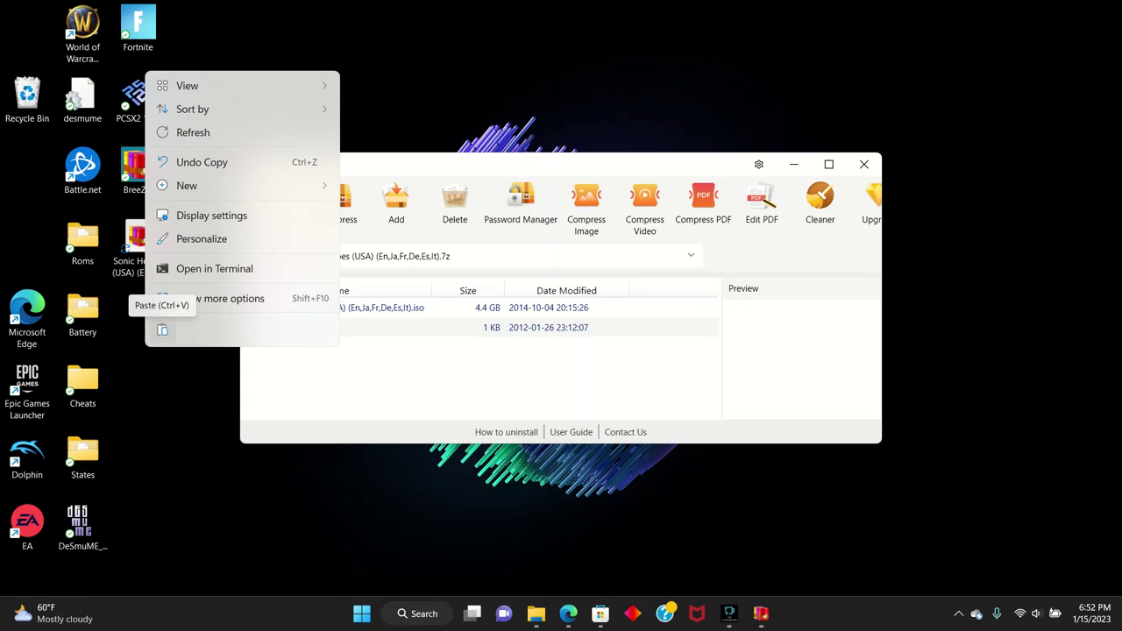
{"action": "key", "text": "Escape"}
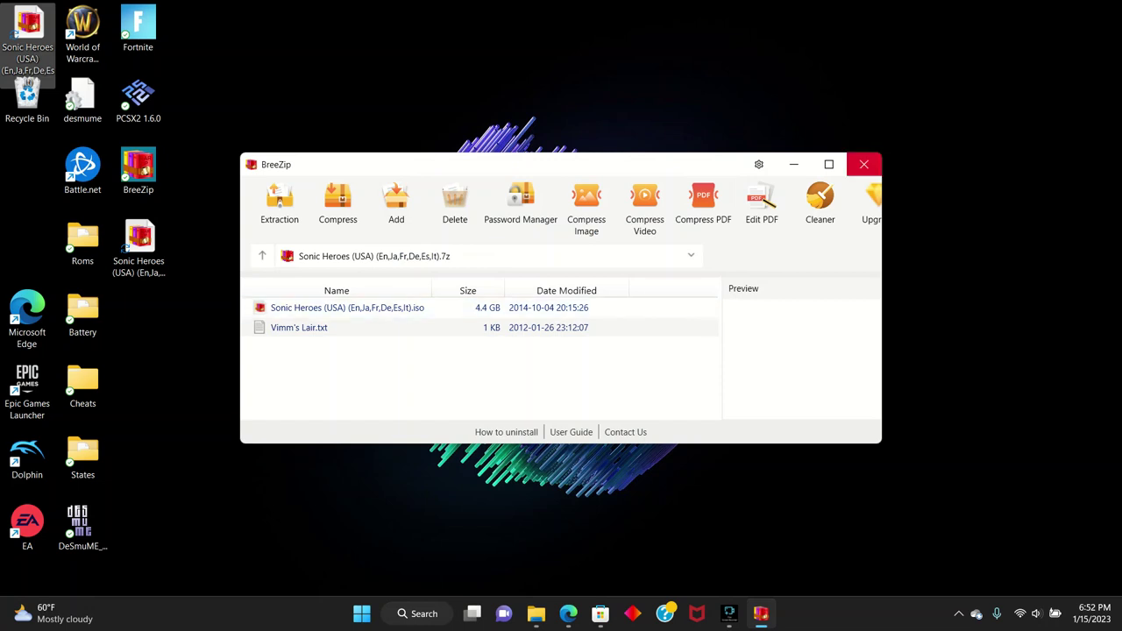
{"action": "left_click", "coordinate": [863, 164]}
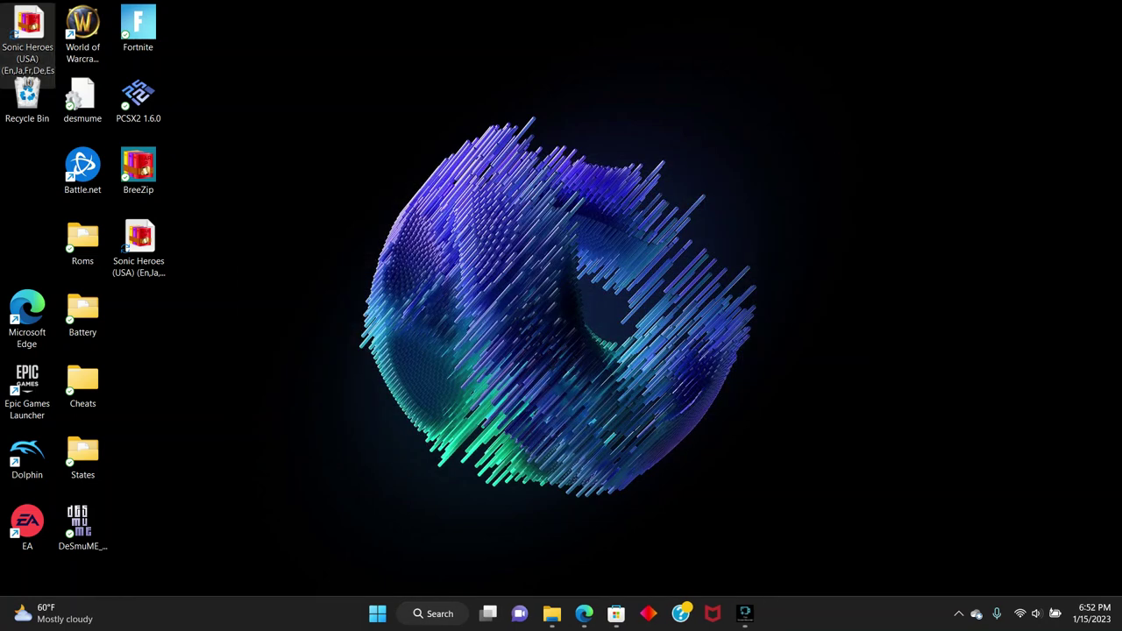
Drag the Sonic Heroes ISO from the desktop into the restored Documents window, then minimize it
{"action": "left_click_drag", "start_coordinate": [27, 30], "coordinate": [417, 238]}
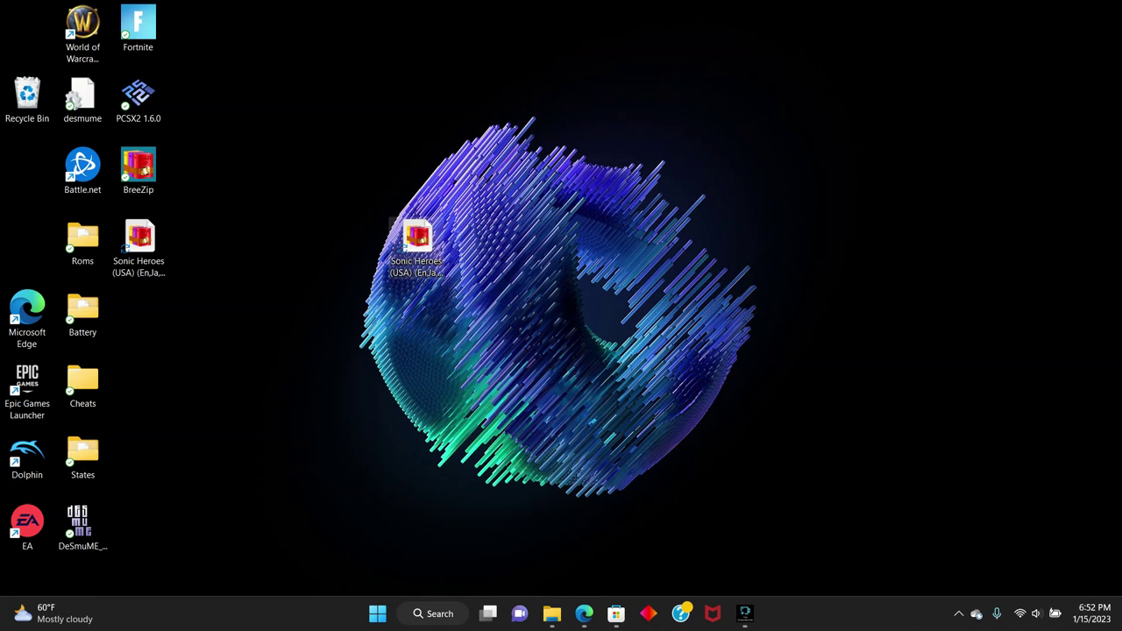
{"action": "mouse_move", "coordinate": [551, 613]}
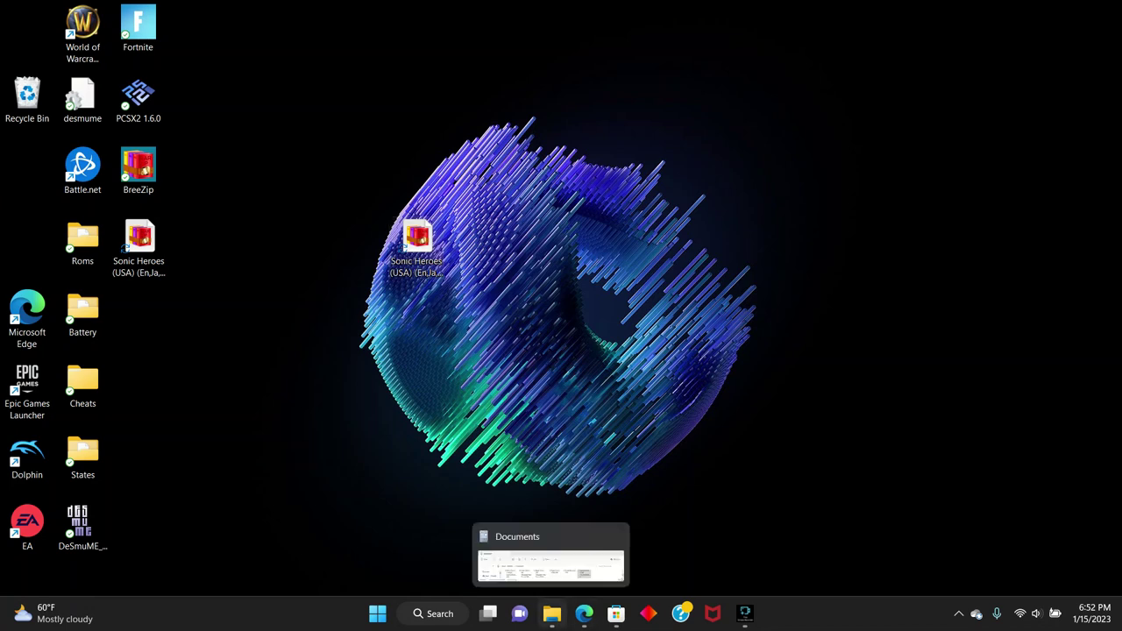
{"action": "mouse_move", "coordinate": [551, 561]}
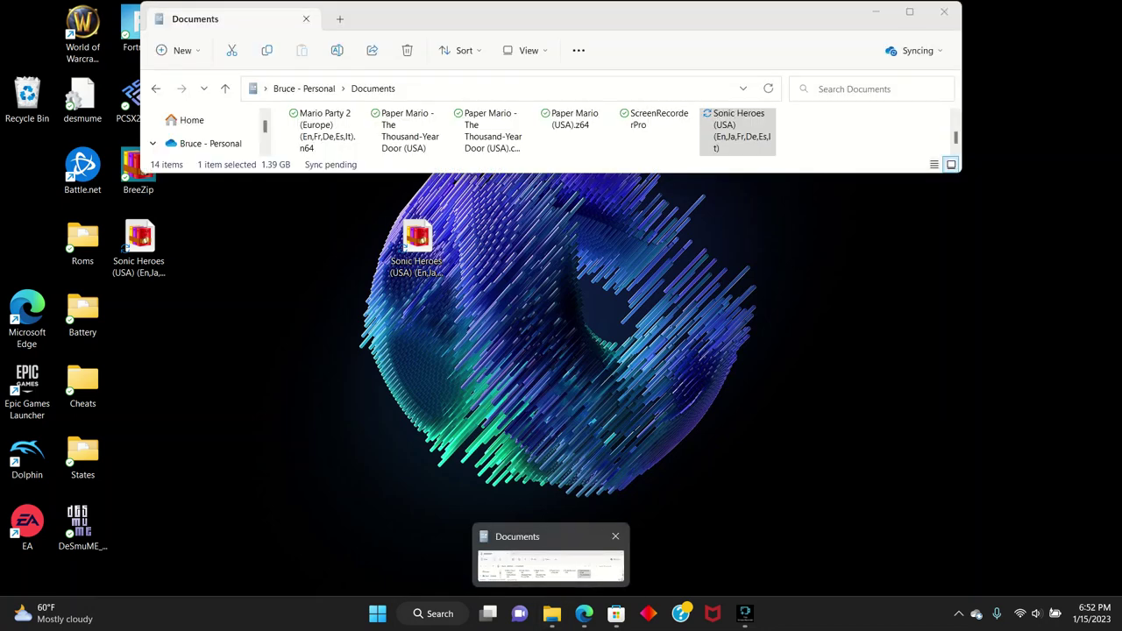
{"action": "left_click", "coordinate": [550, 561]}
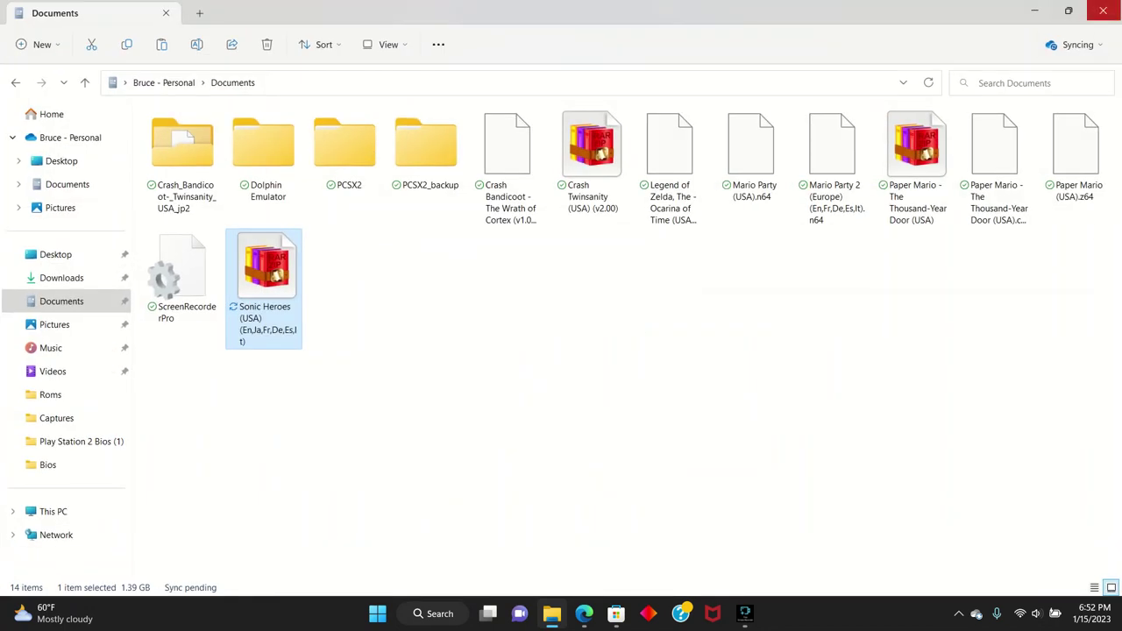
{"action": "left_click", "coordinate": [1068, 10]}
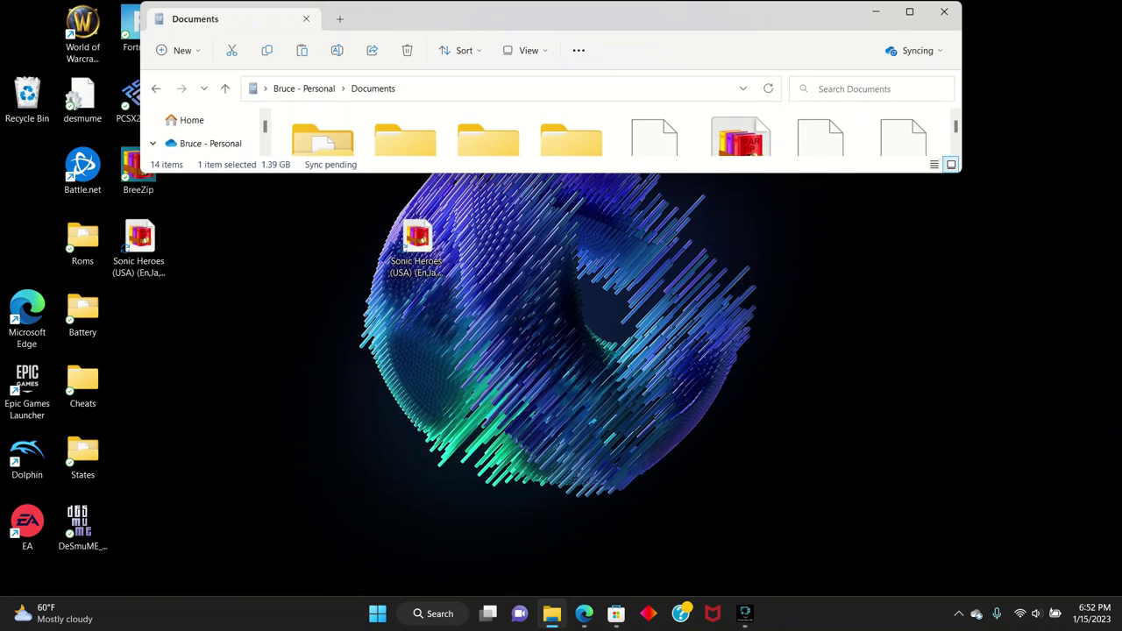
{"action": "scroll", "coordinate": [605, 136], "scroll_direction": "down", "scroll_amount": 1}
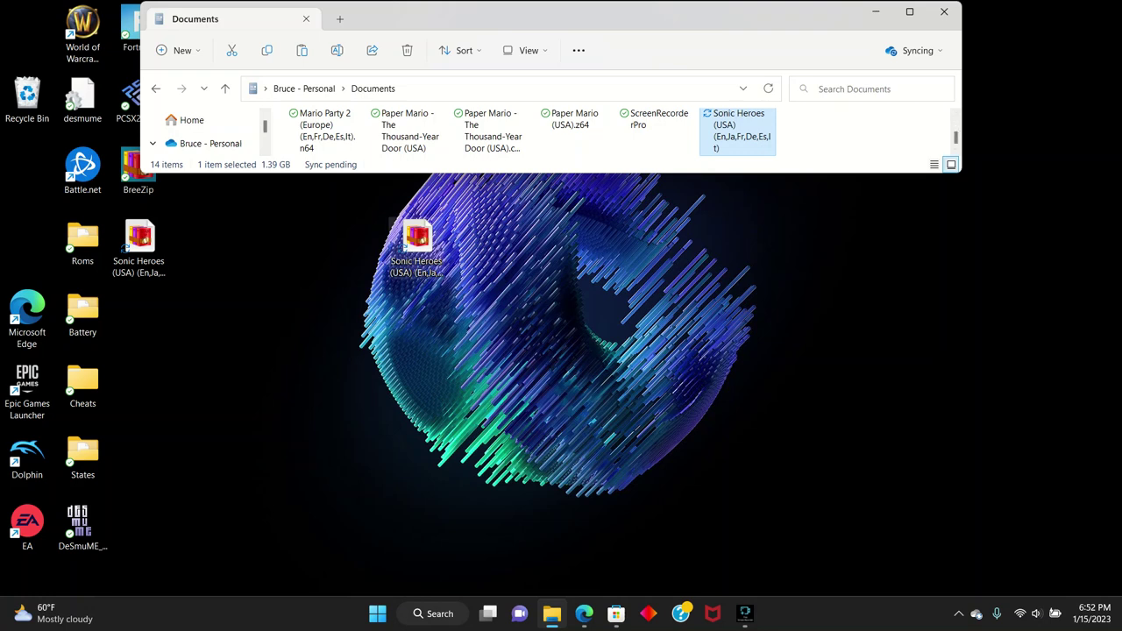
{"action": "left_click_drag", "start_coordinate": [416, 241], "coordinate": [839, 168]}
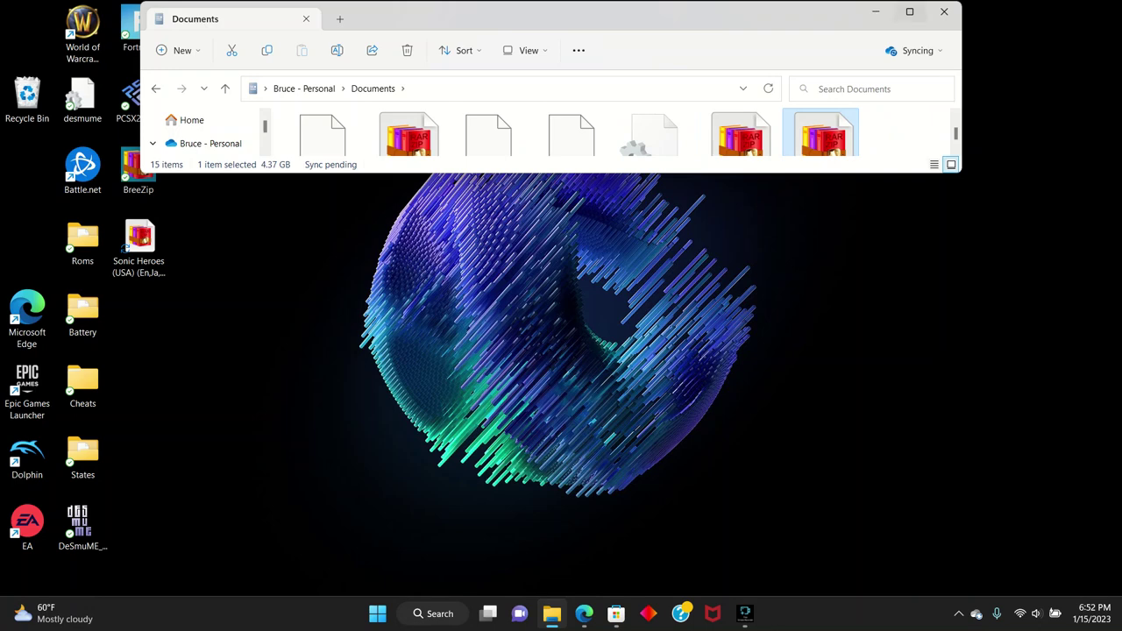
{"action": "left_click", "coordinate": [874, 12]}
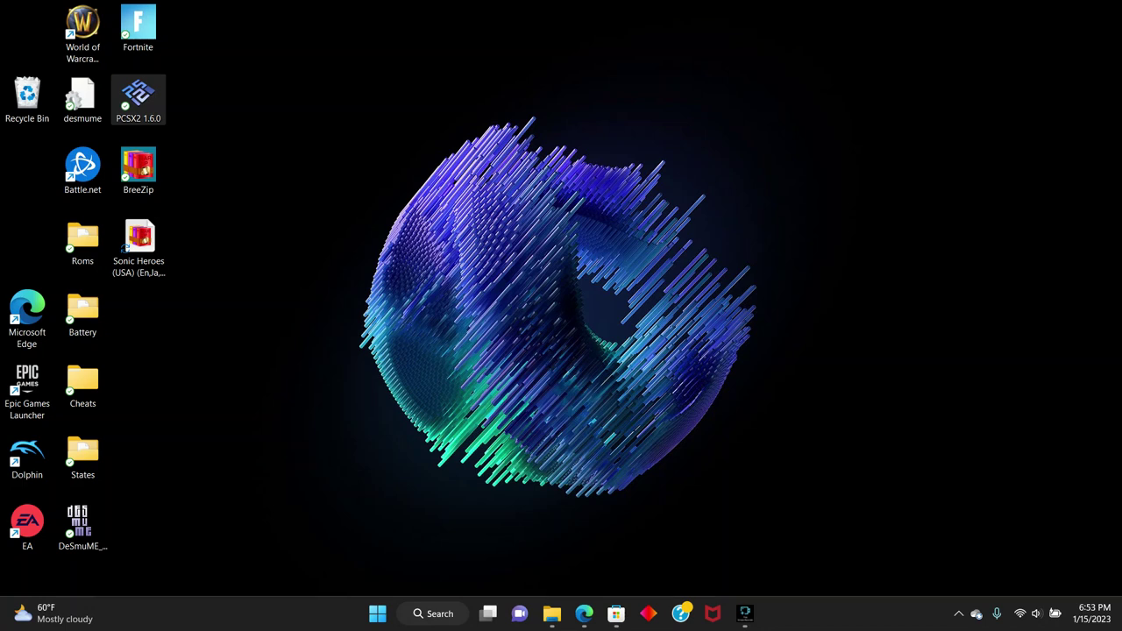
Launch PCSX2 and open the CDVD ISO Selector's Browse dialog
{"action": "double_click", "coordinate": [138, 98]}
{"action": "left_click", "coordinate": [367, 129]}
{"action": "mouse_move", "coordinate": [400, 146]}
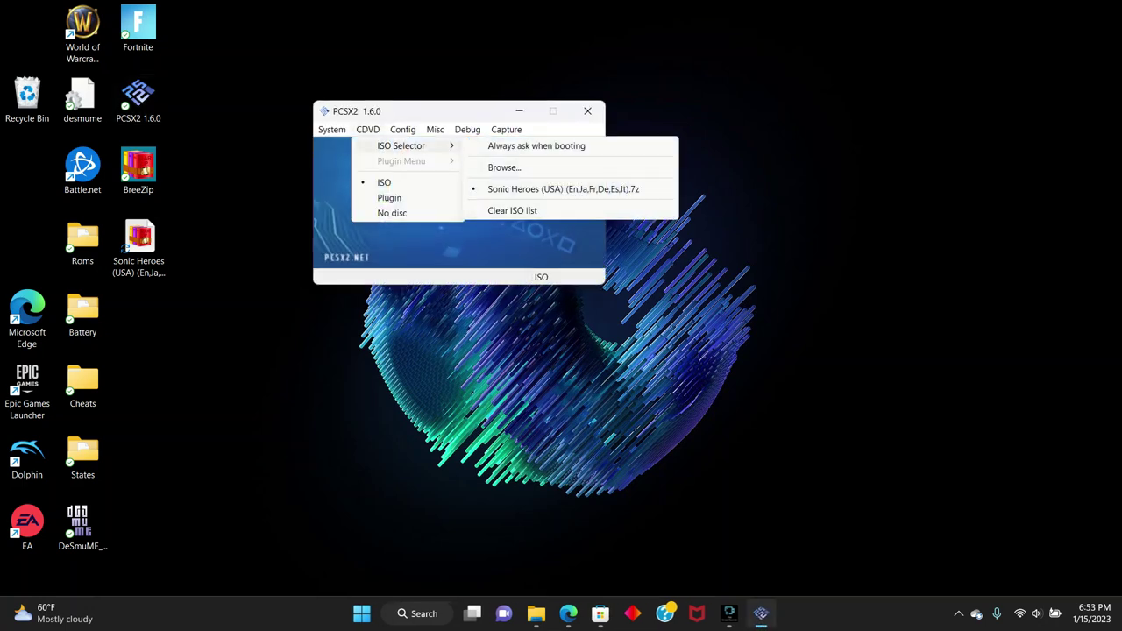
{"action": "left_click", "coordinate": [504, 166]}
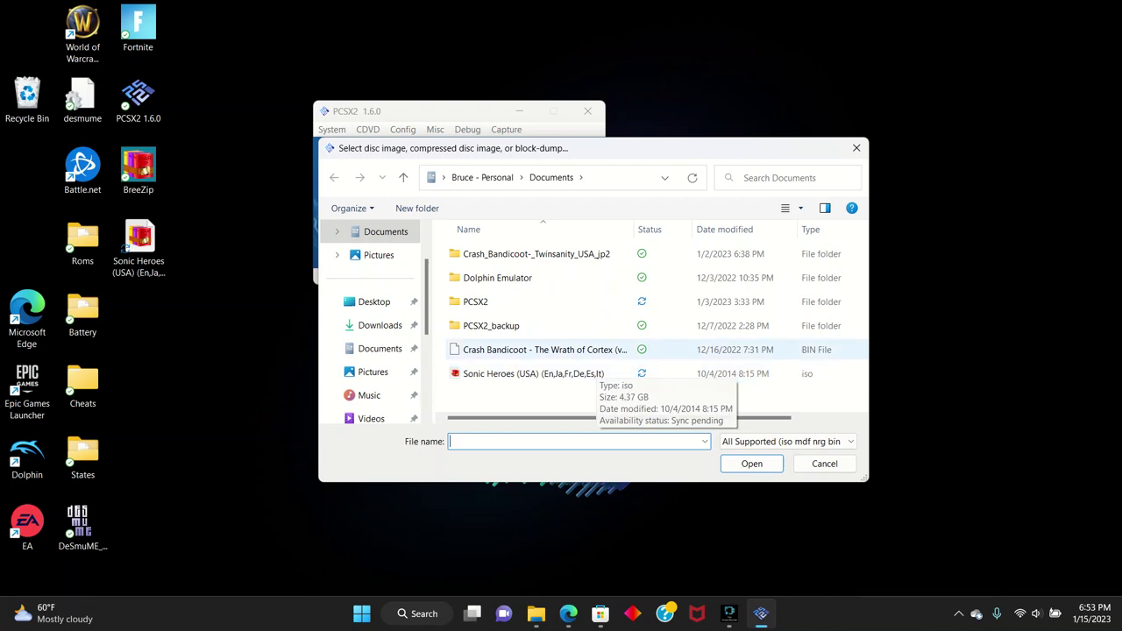
Delete the leftover Sonic Heroes file from the desktop
{"action": "left_click", "coordinate": [138, 247]}
{"action": "right_click", "coordinate": [134, 256]}
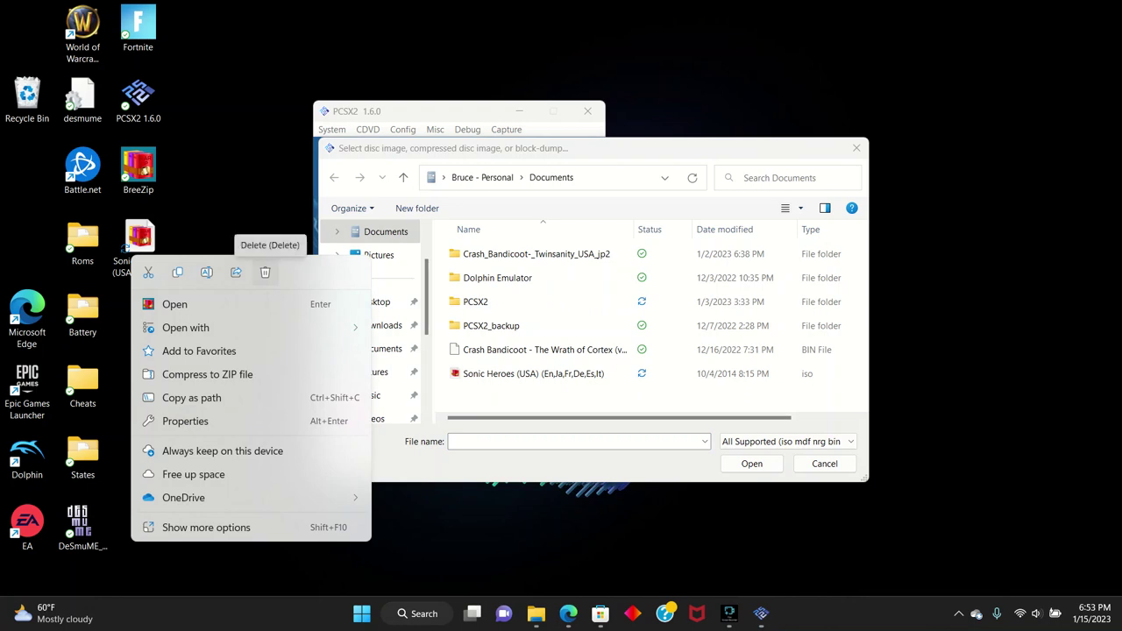
{"action": "left_click", "coordinate": [264, 272]}
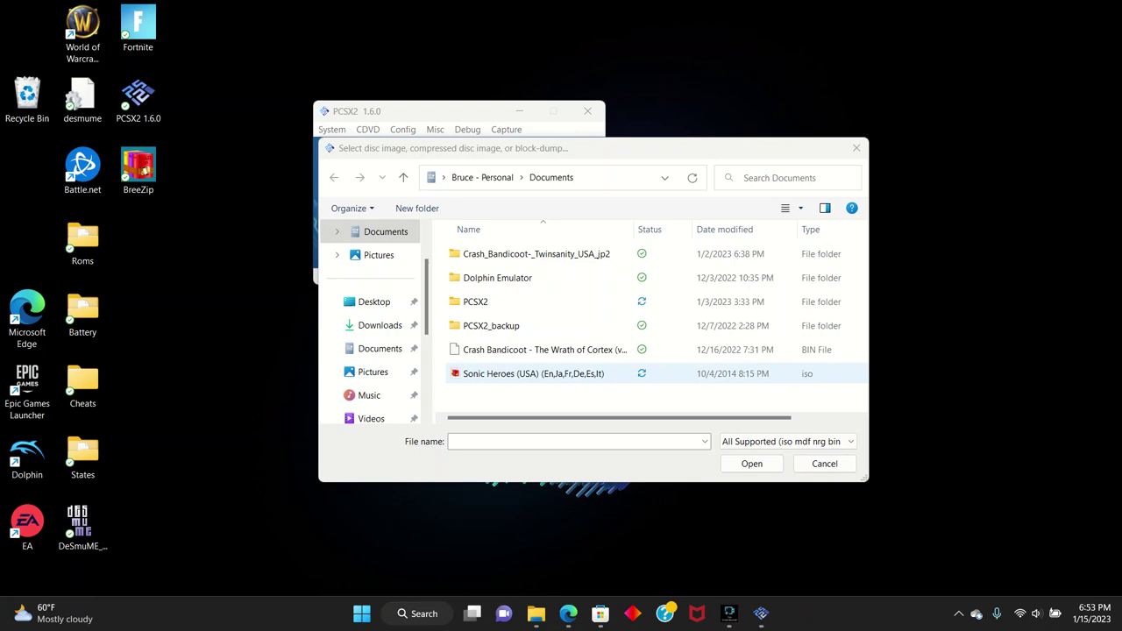
Select the Sonic Heroes ISO in Documents and open it as the disc image
{"action": "key", "text": "Tab"}
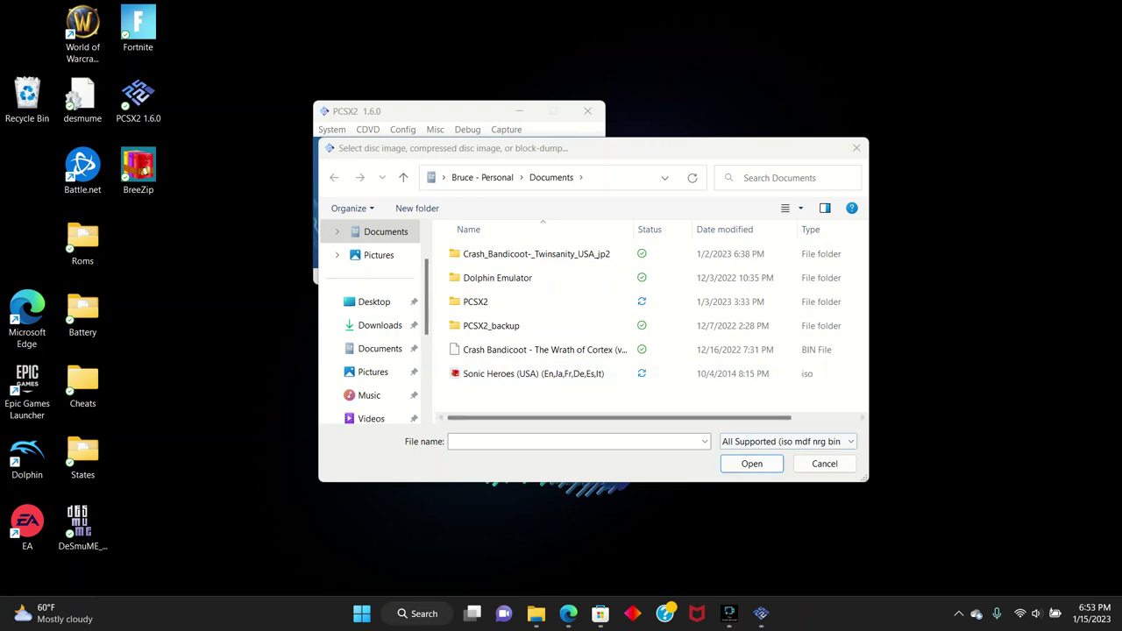
{"action": "left_click", "coordinate": [533, 374]}
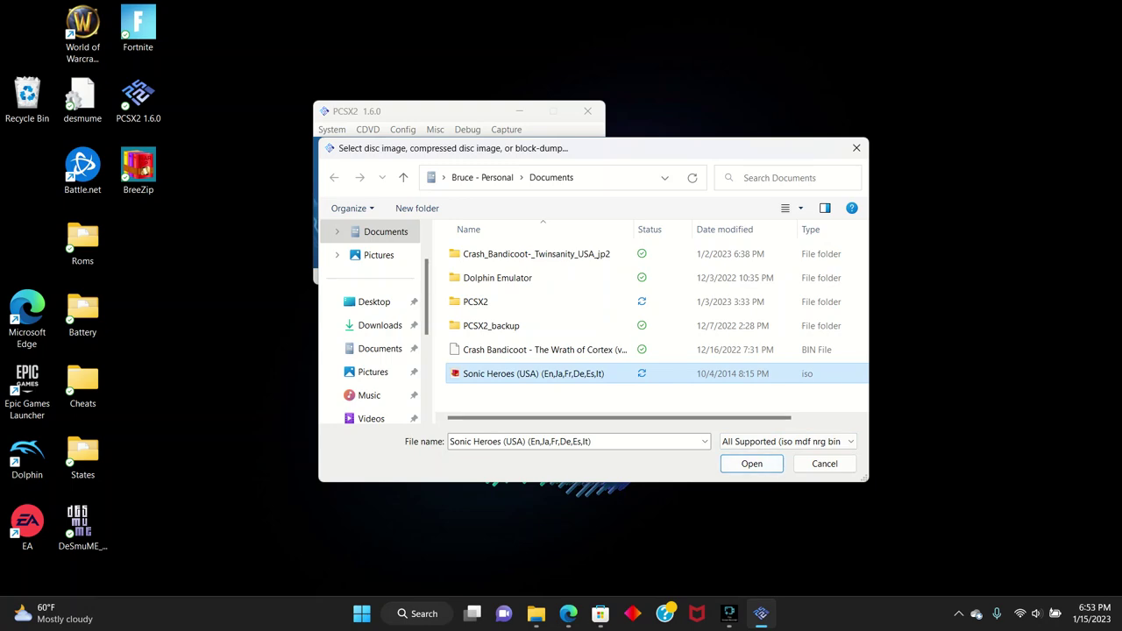
{"action": "key", "text": "Return"}
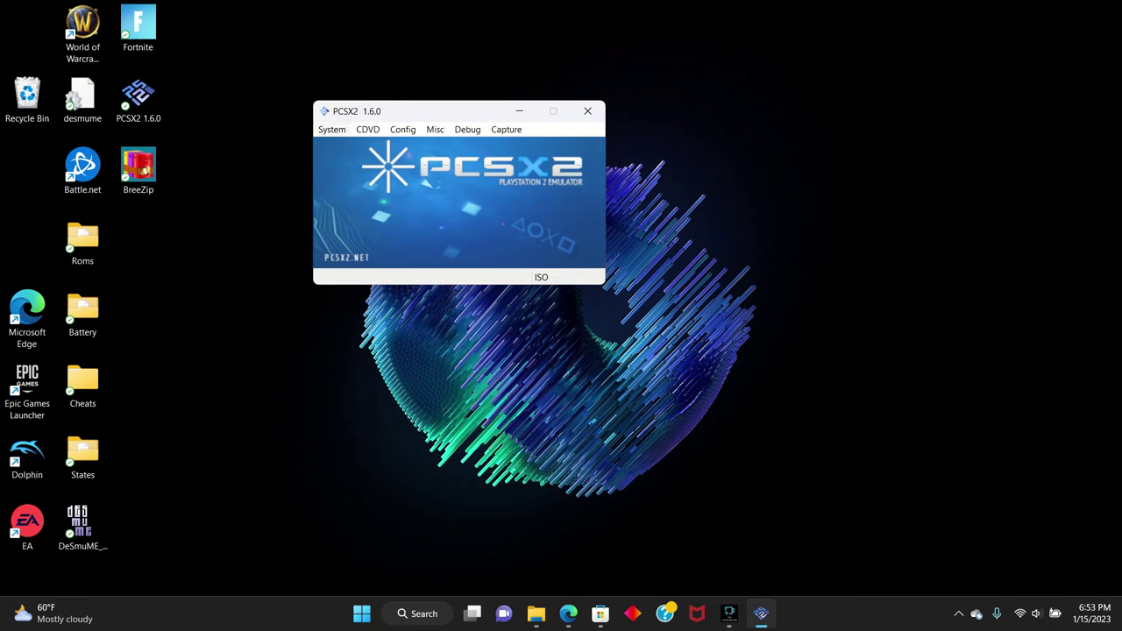
Check the CDVD ISO Selector's recent list marks the Sonic Heroes .iso as the active disc
{"action": "key", "text": "alt+c"}
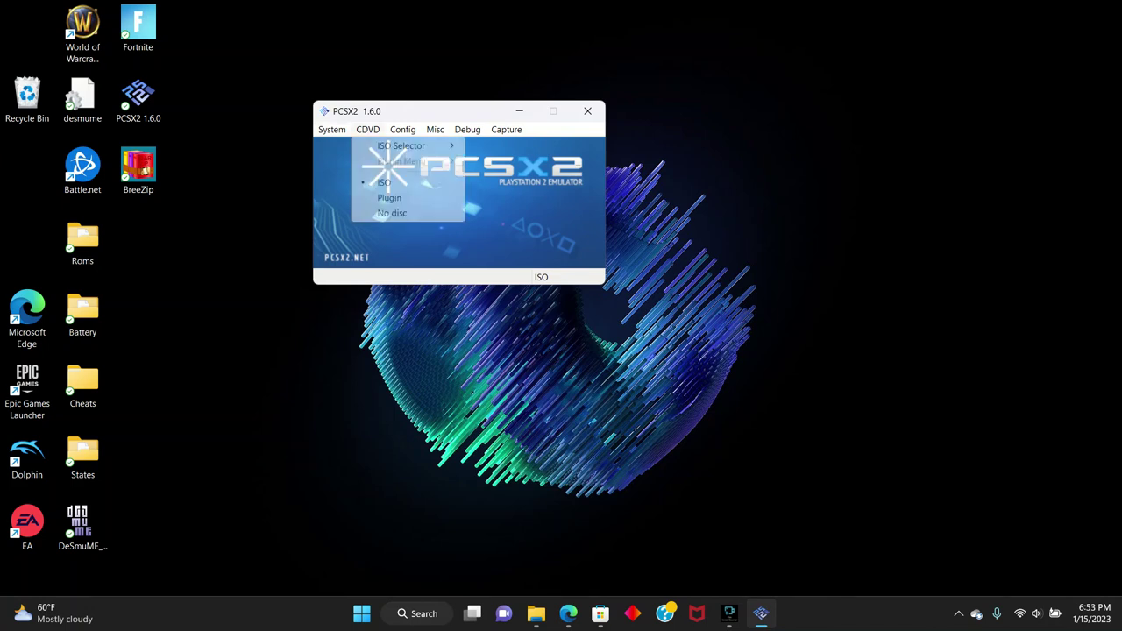
{"action": "key", "text": "Right"}
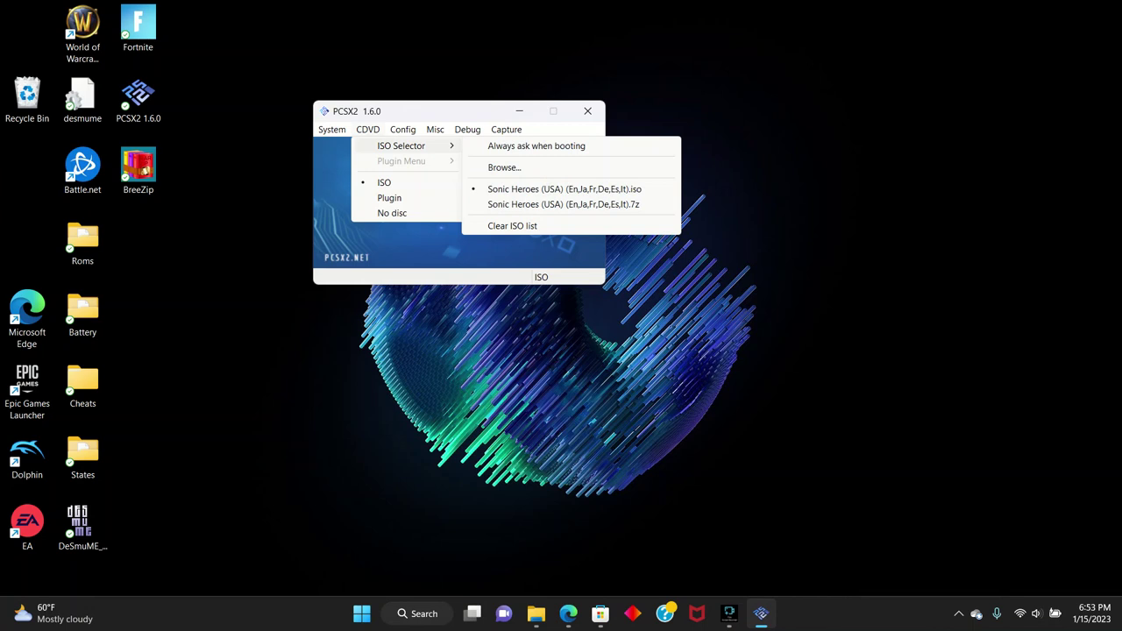
{"action": "key", "text": "Up"}
{"action": "key", "text": "Up"}
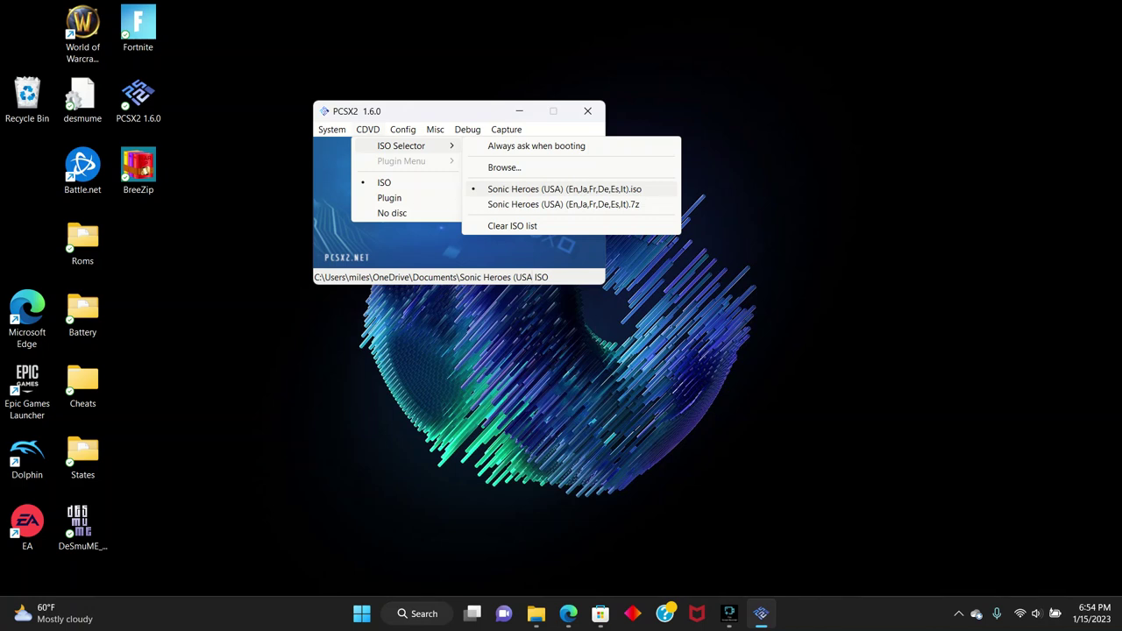
{"action": "mouse_move", "coordinate": [331, 129]}
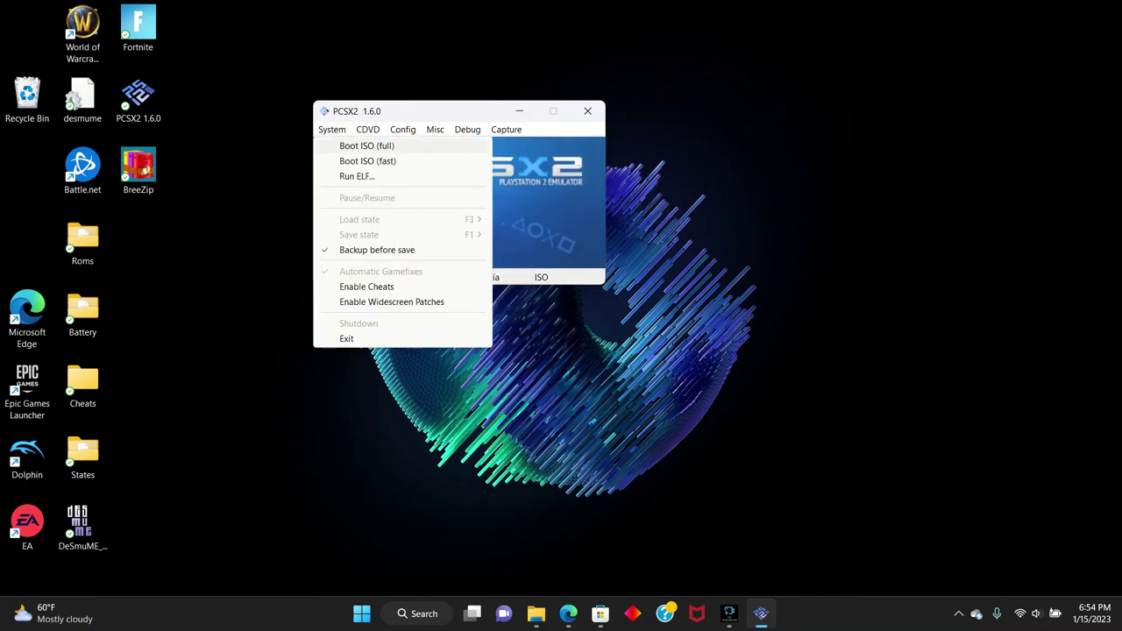
Run Boot ISO (full) to start Sonic Heroes, then minimize the game window once gameplay runs
{"action": "left_click", "coordinate": [366, 145]}
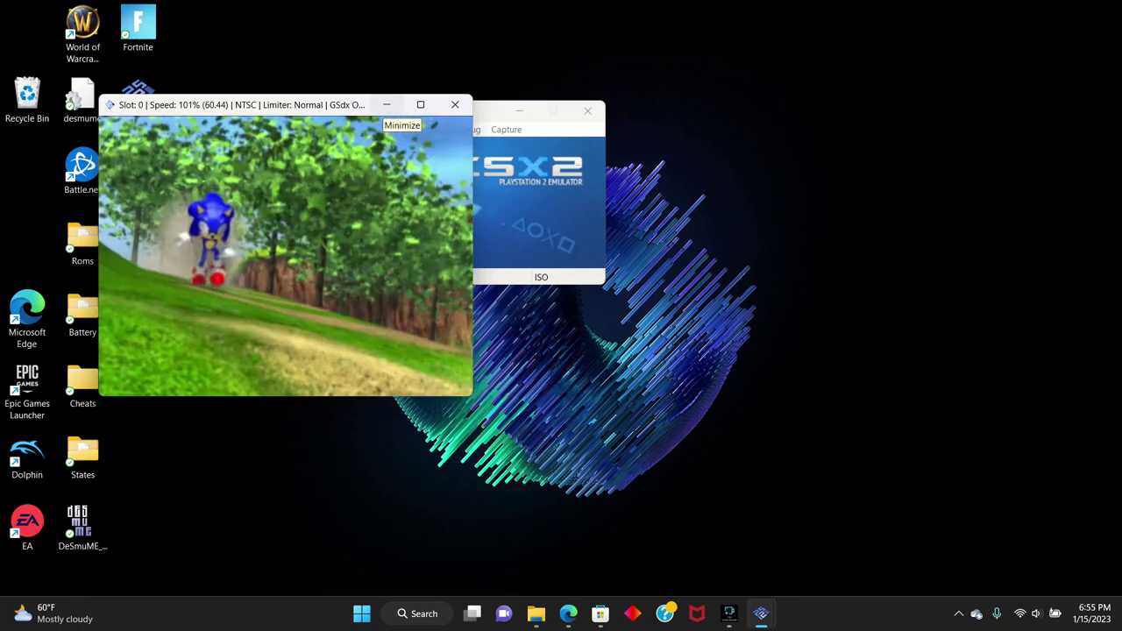
{"action": "left_click", "coordinate": [386, 104]}
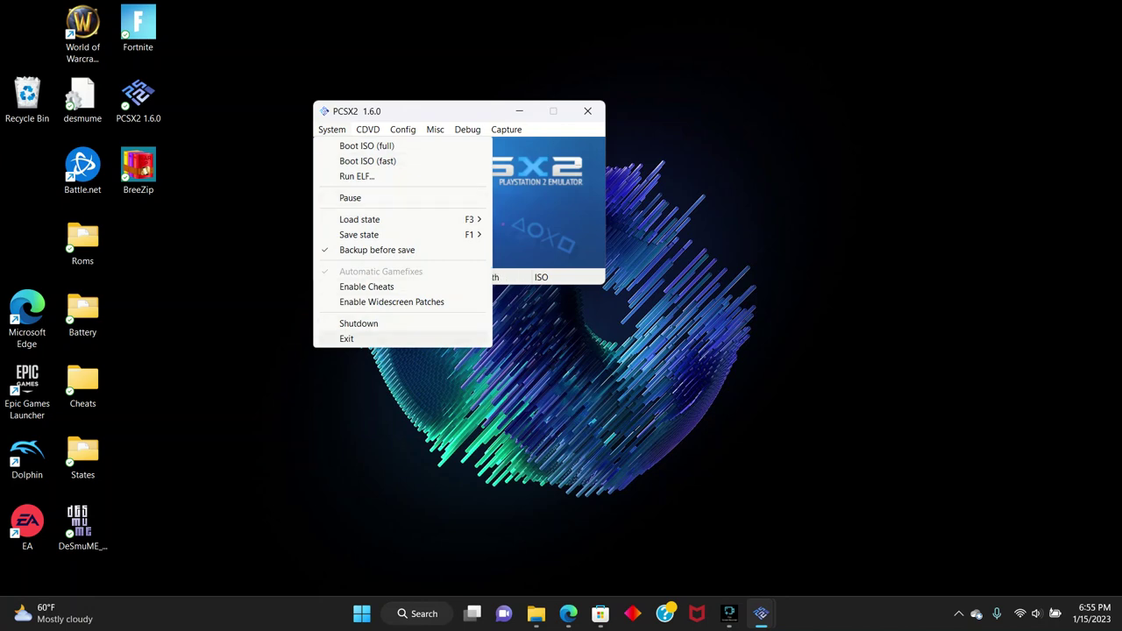
Exit and relaunch PCSX2, confirming the ISO Selector lists the Sonic Heroes (USA) .iso and .7z
{"action": "left_click", "coordinate": [349, 338]}
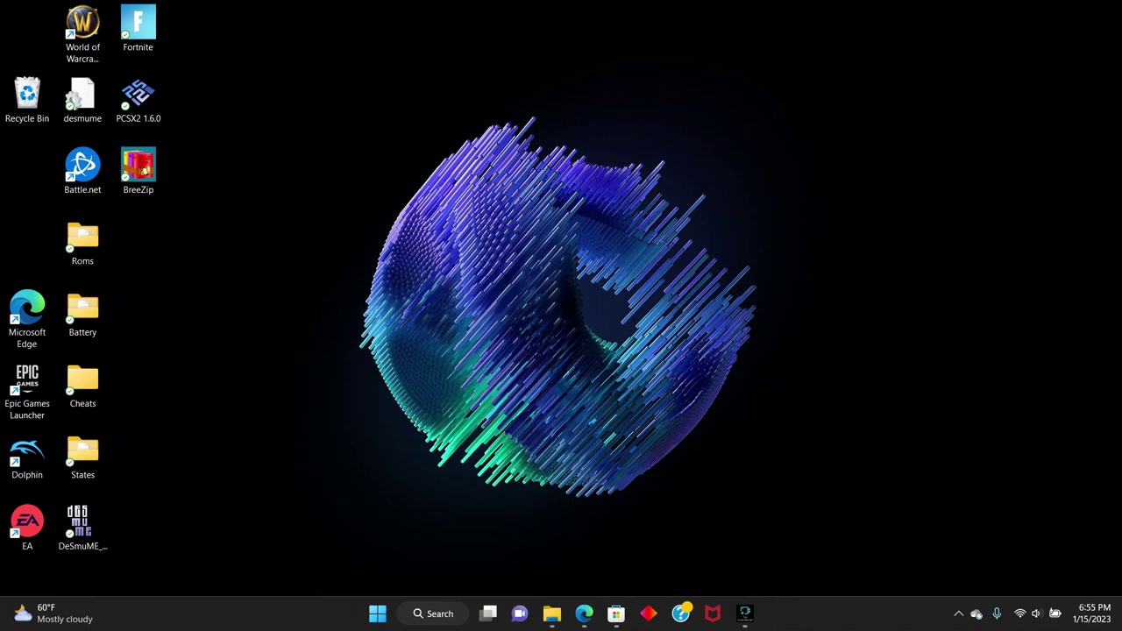
{"action": "double_click", "coordinate": [138, 99]}
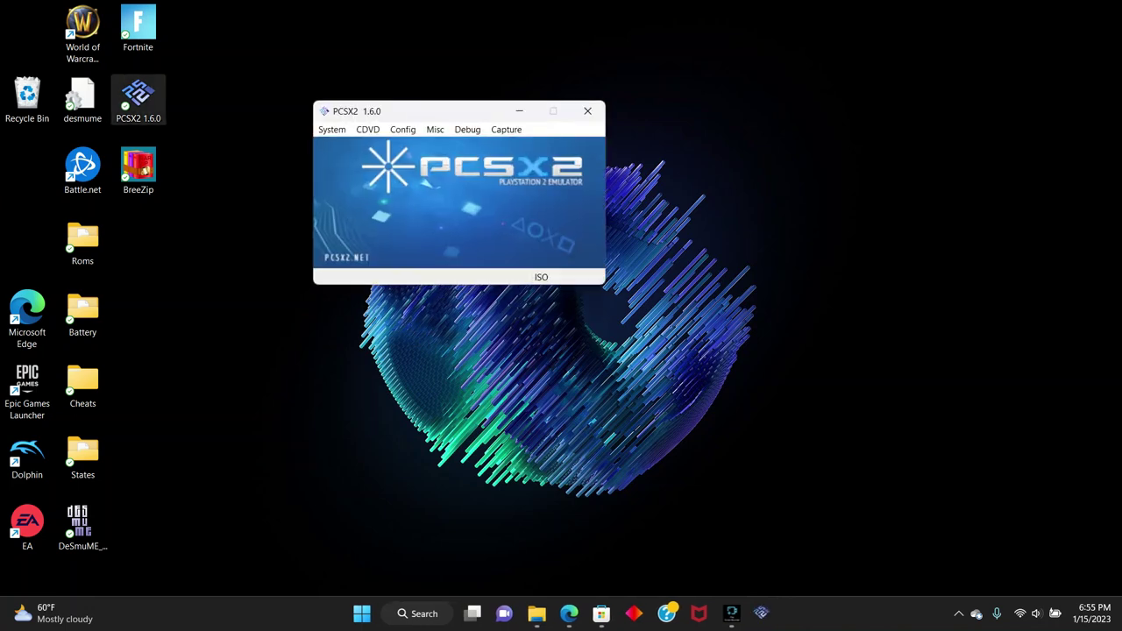
{"action": "left_click", "coordinate": [367, 129]}
{"action": "mouse_move", "coordinate": [331, 129]}
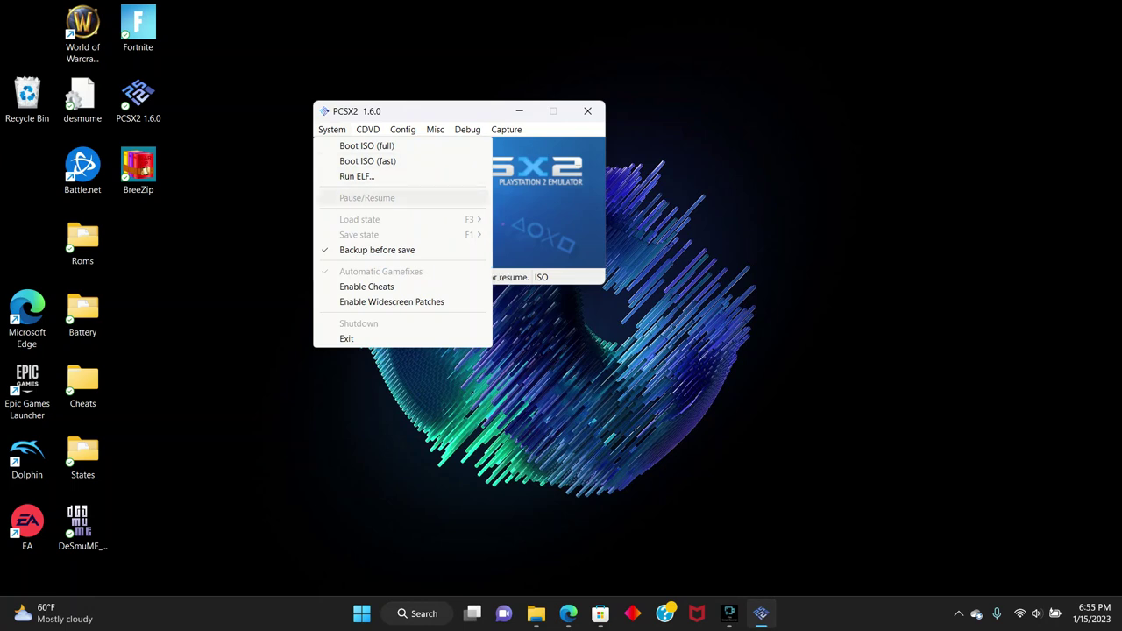
{"action": "mouse_move", "coordinate": [367, 129]}
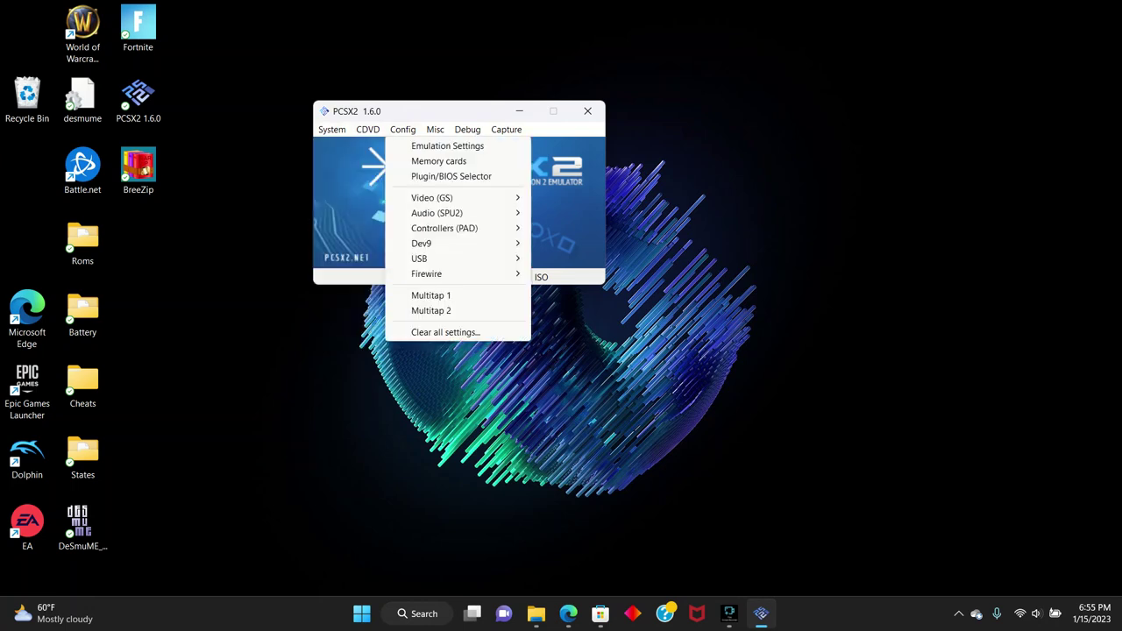
{"action": "mouse_move", "coordinate": [400, 146]}
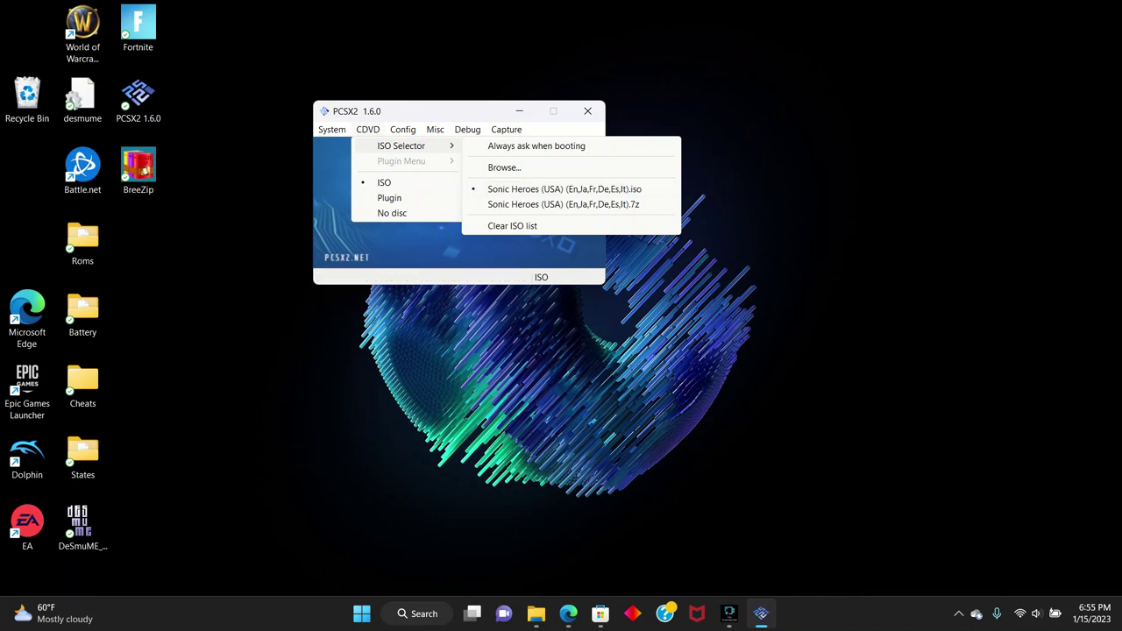
{"action": "left_click", "coordinate": [565, 188]}
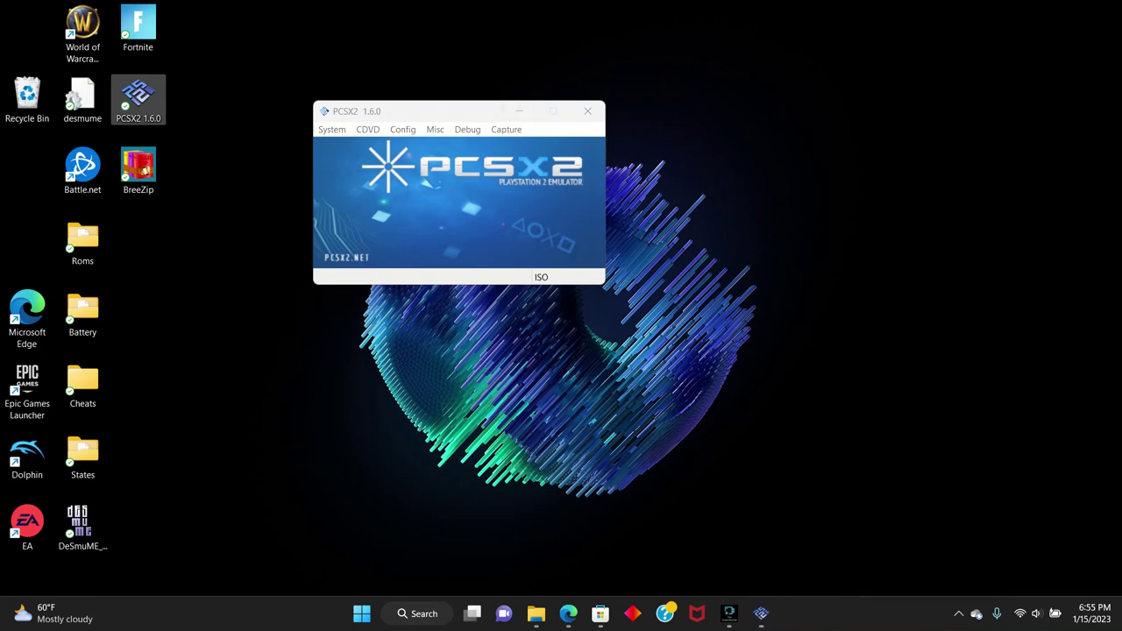